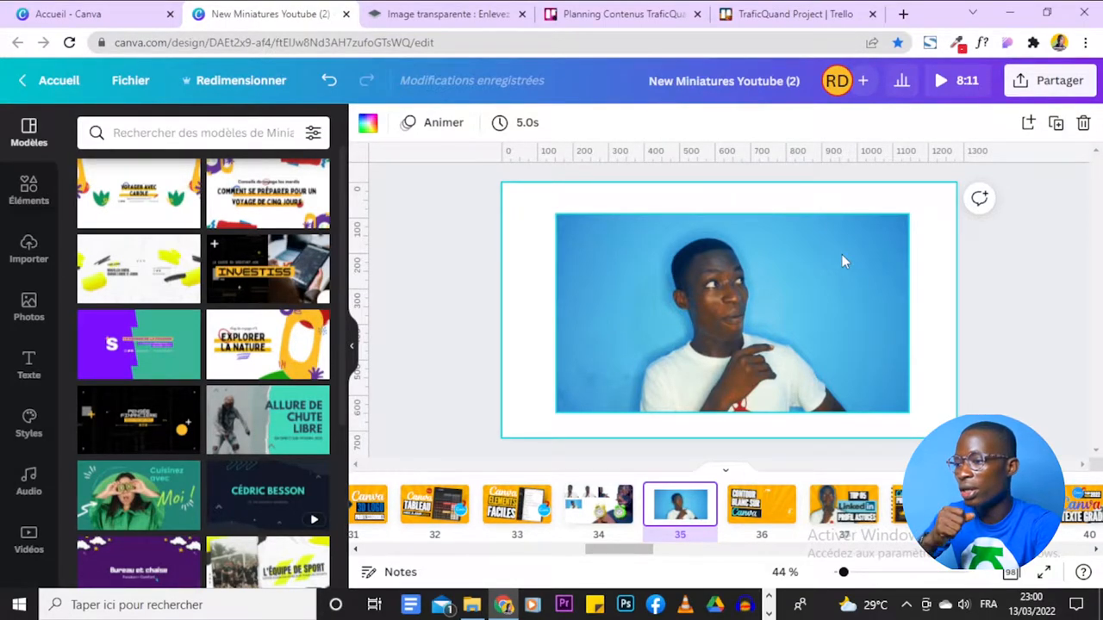
Look at the "Contour blanc sur Canva" thumbnail on page 36, return to page 35 and select its portrait photo.
{"action": "left_click", "coordinate": [825, 318]}
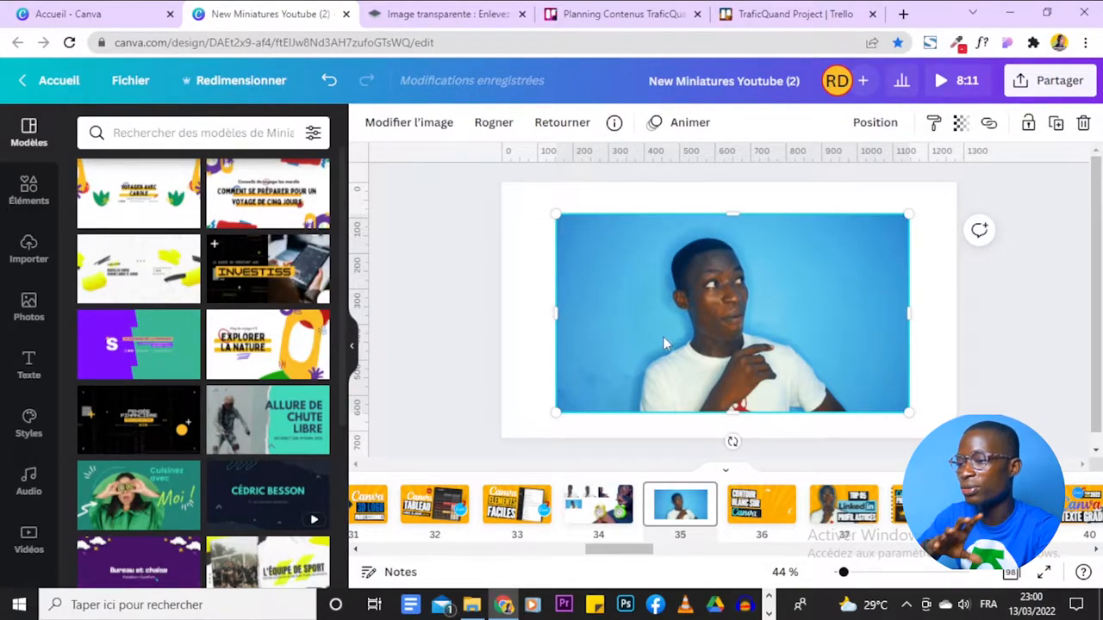
{"action": "left_click", "coordinate": [781, 513]}
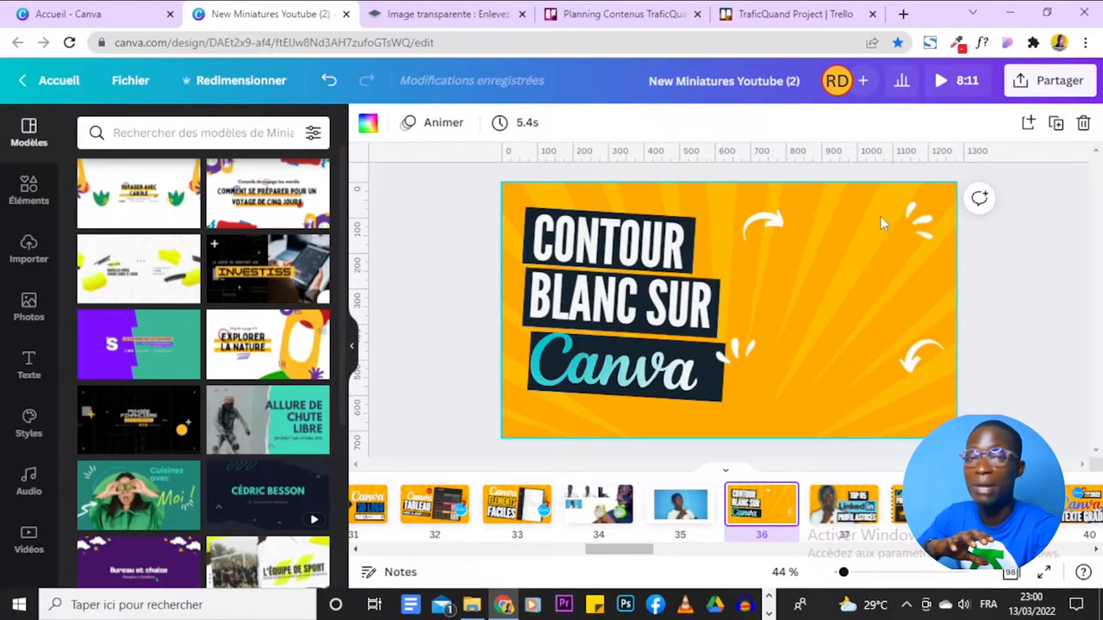
{"action": "left_click", "coordinate": [690, 523]}
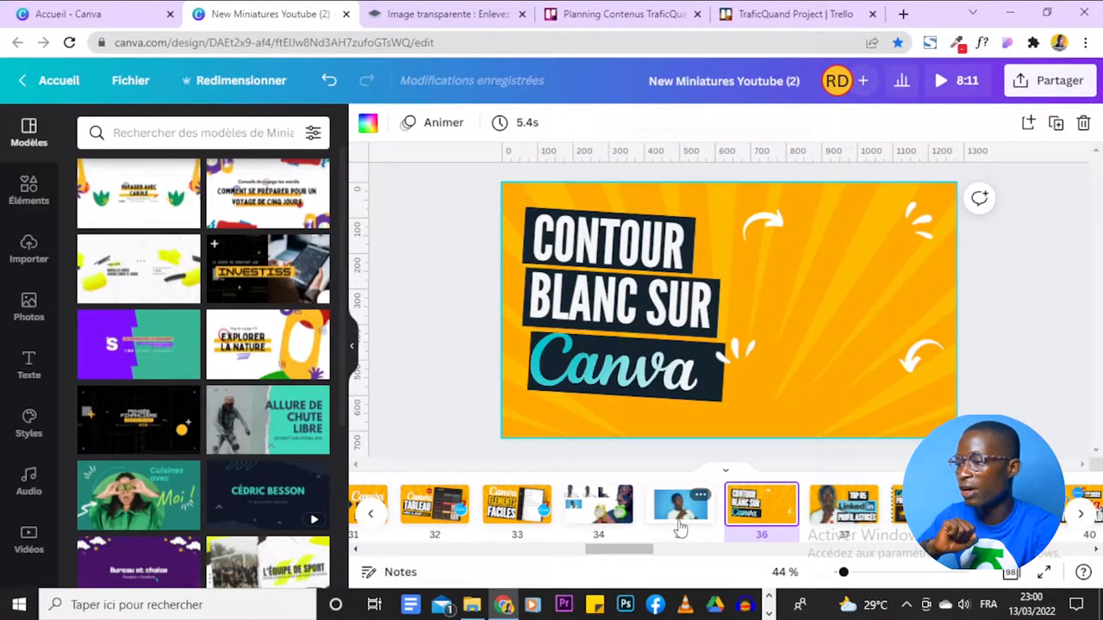
{"action": "left_click", "coordinate": [770, 328]}
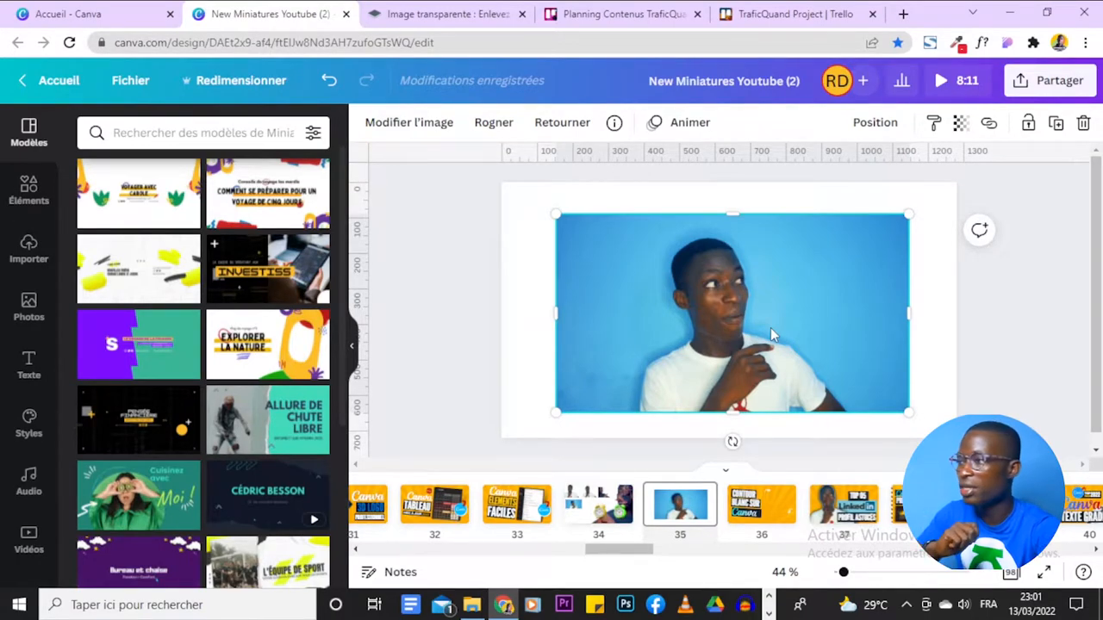
Check the remove.bg home page as an alternative background remover, then return to the Canva design.
{"action": "left_click", "coordinate": [441, 11]}
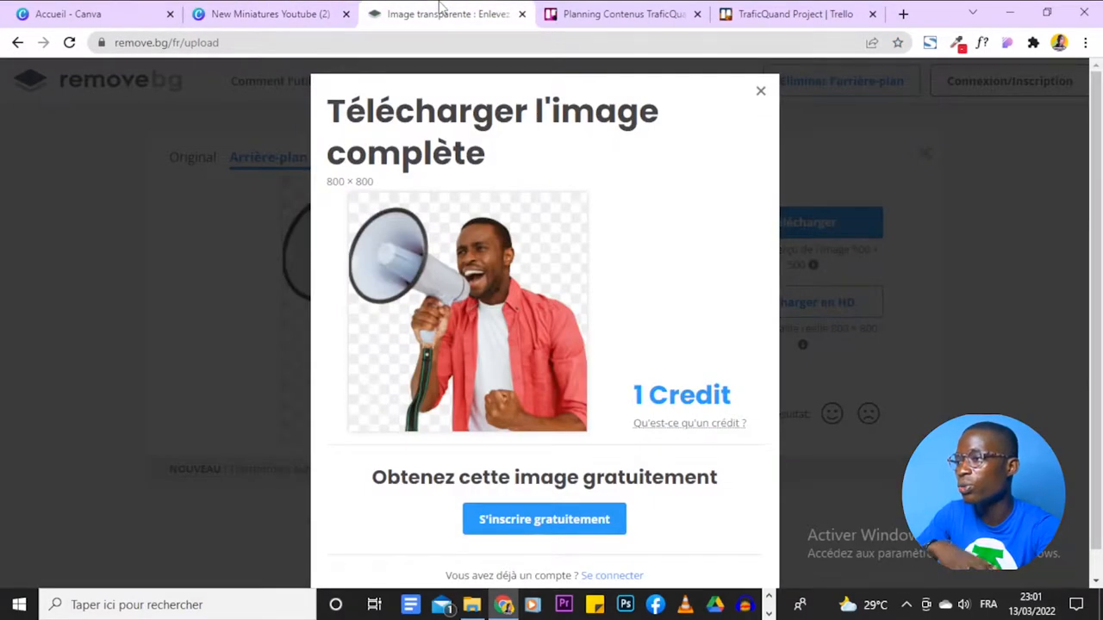
{"action": "left_click", "coordinate": [761, 91]}
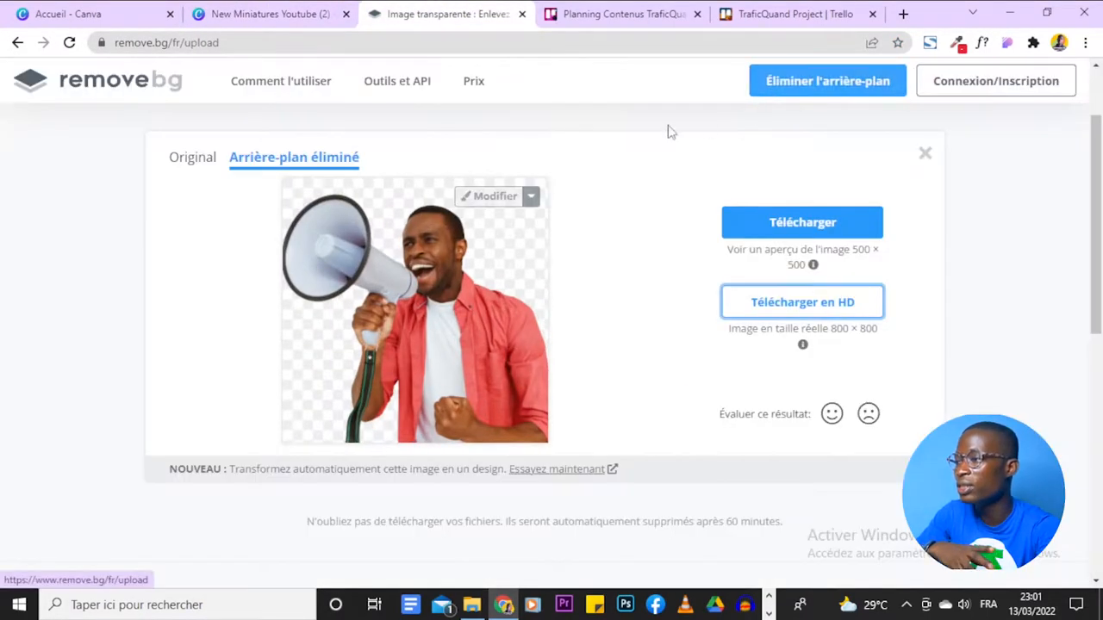
{"action": "left_click", "coordinate": [106, 97]}
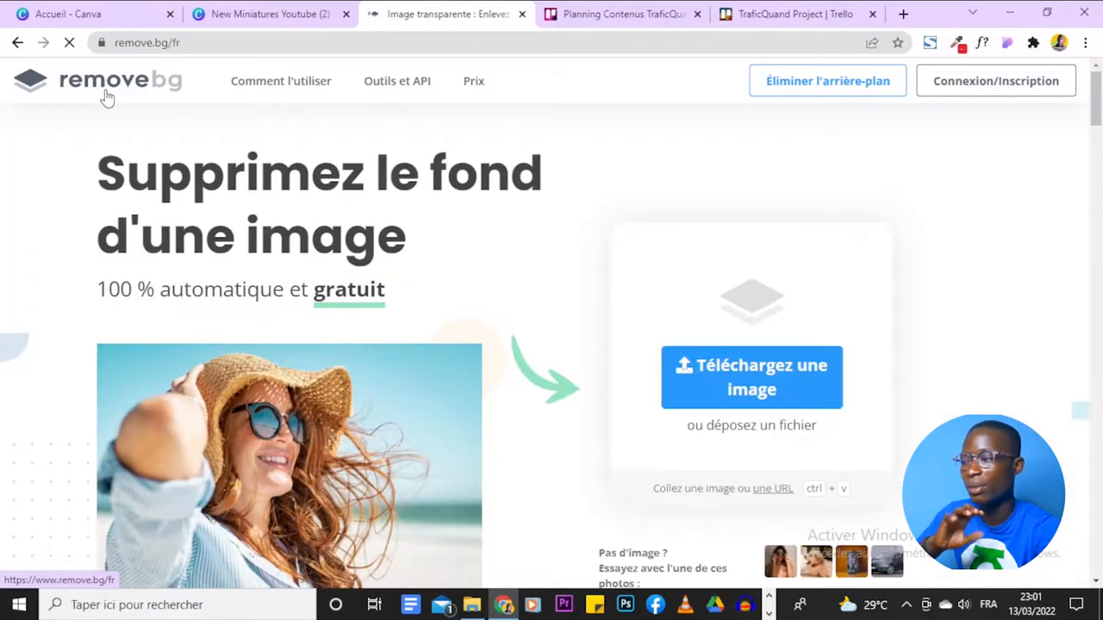
{"action": "left_click", "coordinate": [261, 10]}
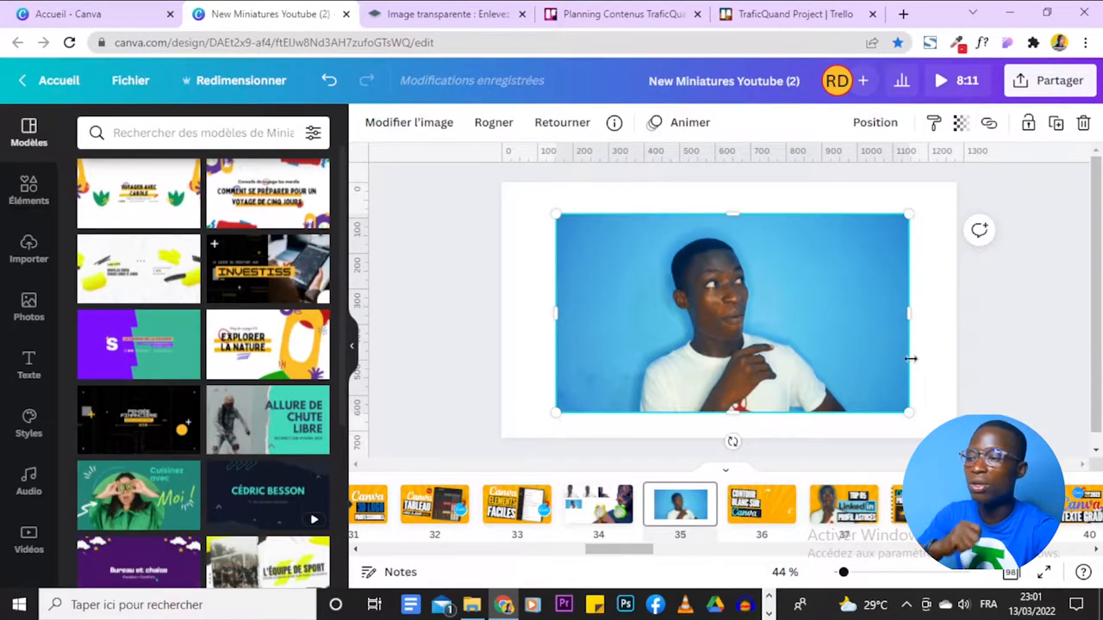
Remove the background from the portrait photo on page 35 and apply the result.
{"action": "left_click", "coordinate": [414, 129]}
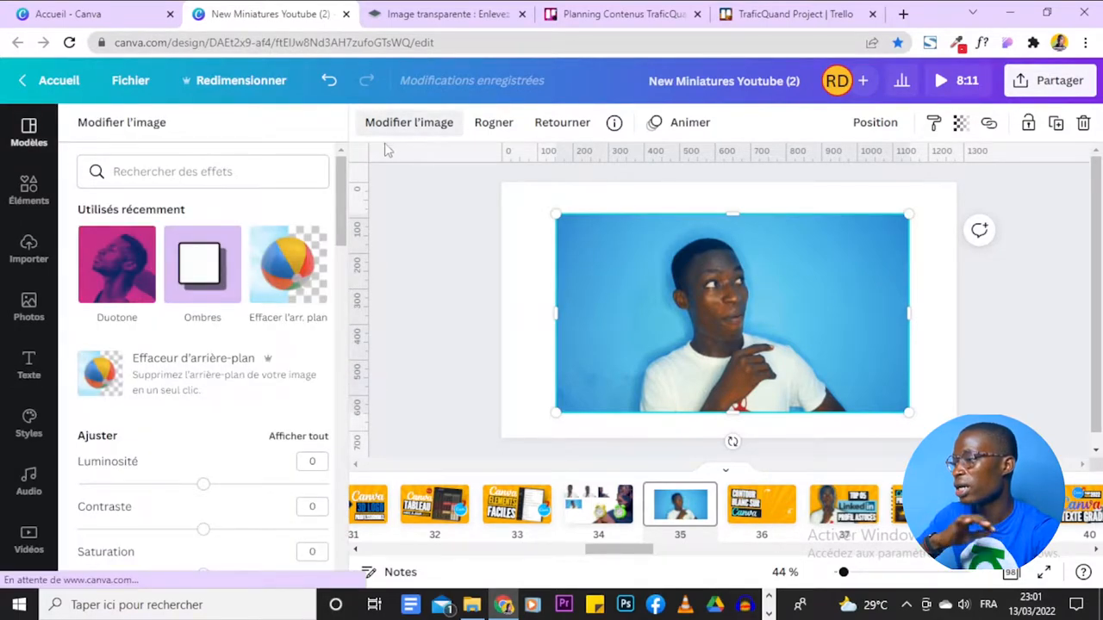
{"action": "left_click", "coordinate": [276, 264]}
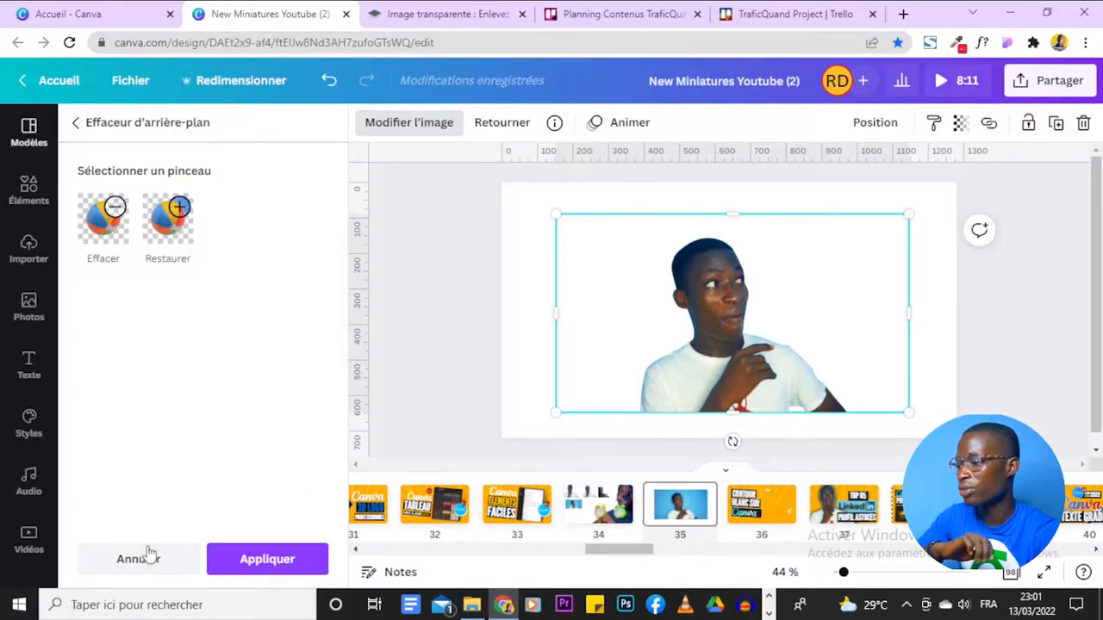
{"action": "left_click", "coordinate": [267, 560]}
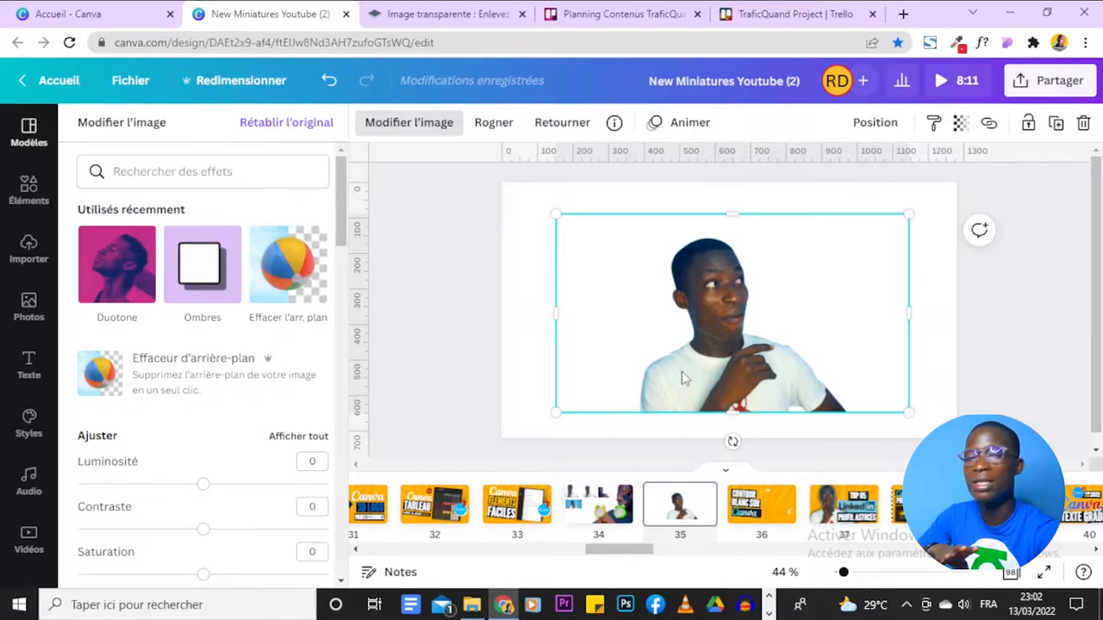
Set the background colour of page 35 to bright blue from the document colours.
{"action": "left_click", "coordinate": [987, 342]}
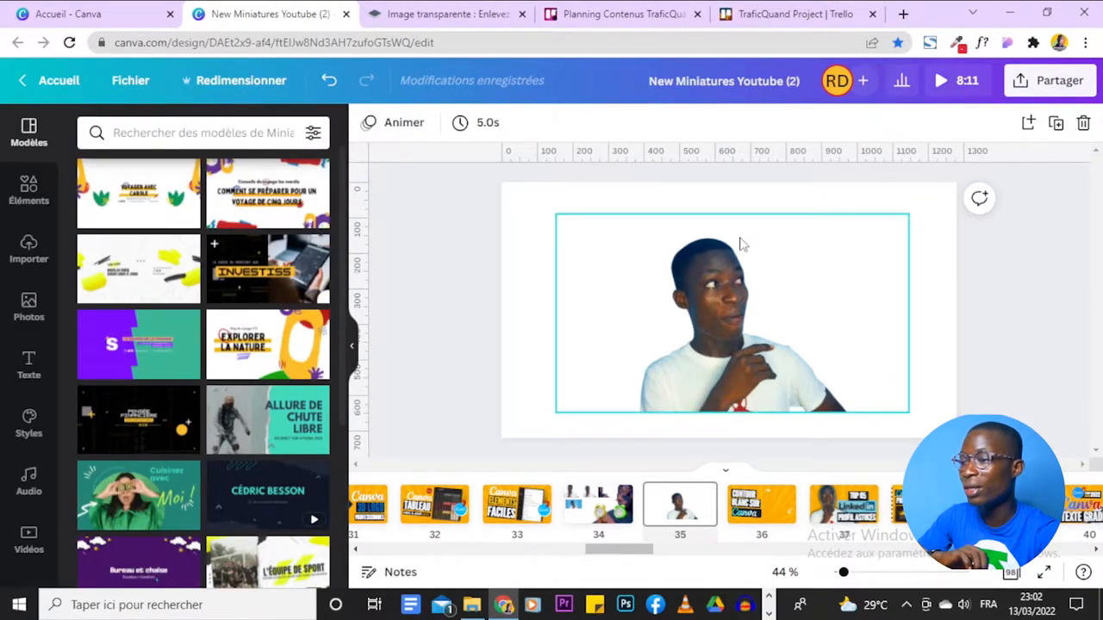
{"action": "left_click", "coordinate": [615, 209]}
{"action": "left_click", "coordinate": [368, 122]}
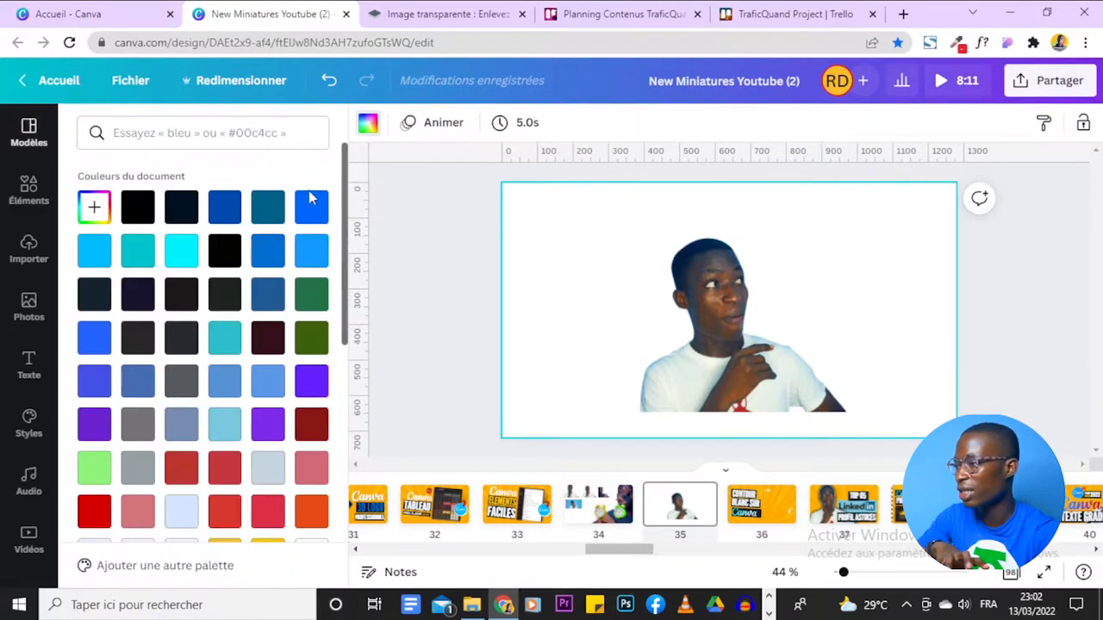
{"action": "left_click", "coordinate": [311, 250]}
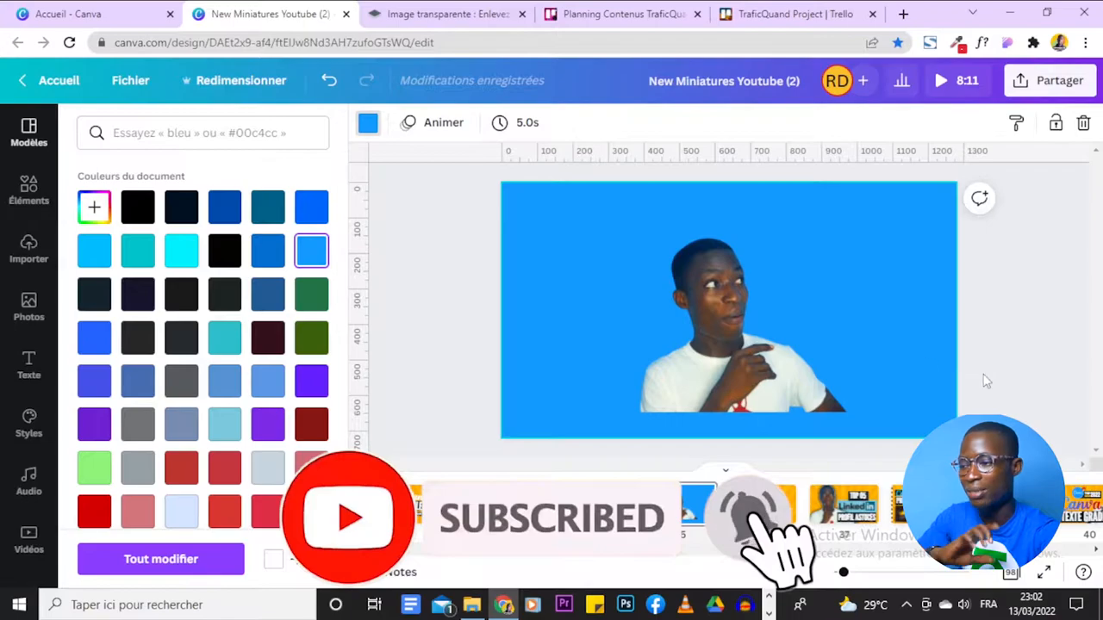
{"action": "left_click", "coordinate": [1036, 345]}
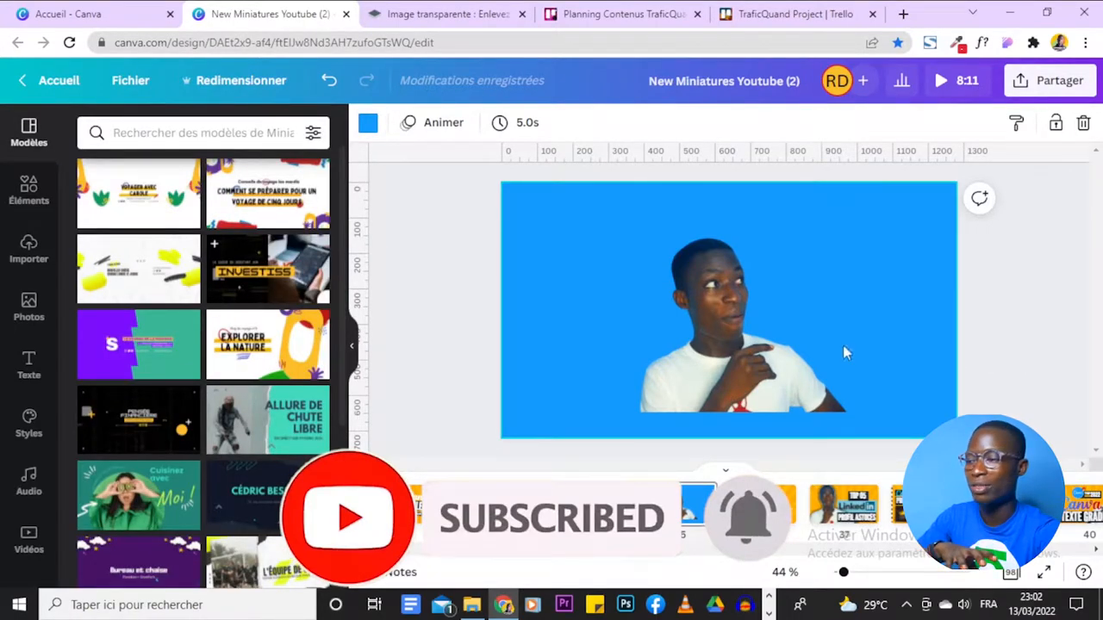
Duplicate the cut-out portrait and move one copy to the right of the other.
{"action": "left_click", "coordinate": [772, 344]}
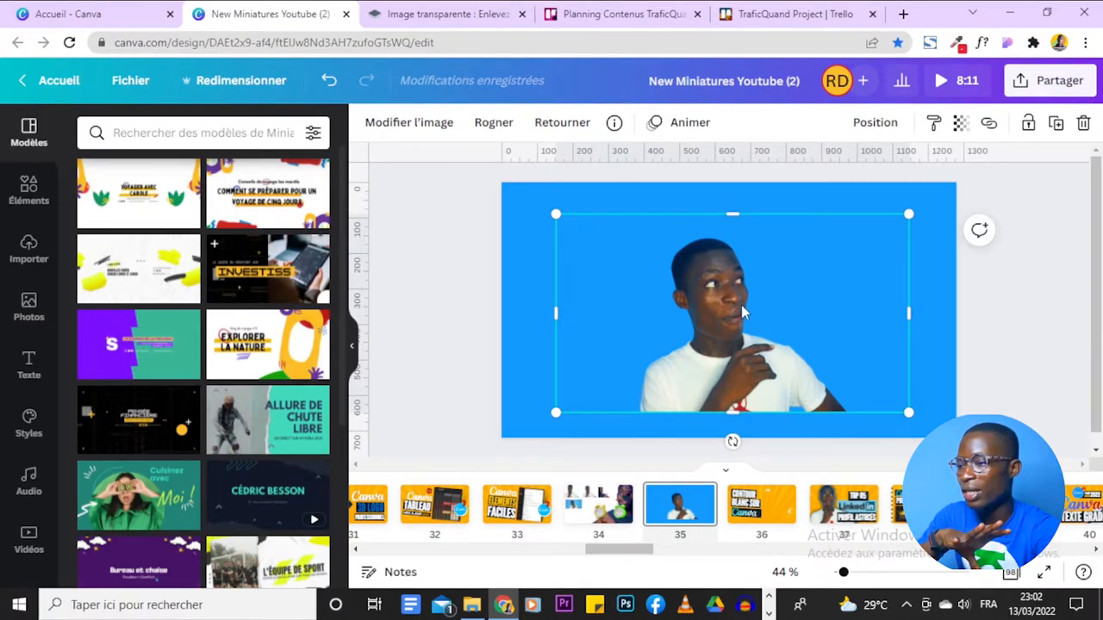
{"action": "left_click", "coordinate": [1055, 122]}
{"action": "left_click_drag", "start_coordinate": [832, 297], "coordinate": [944, 298]}
Apply the Fuchsia Duotone effect to the left portrait.
{"action": "left_click", "coordinate": [627, 353]}
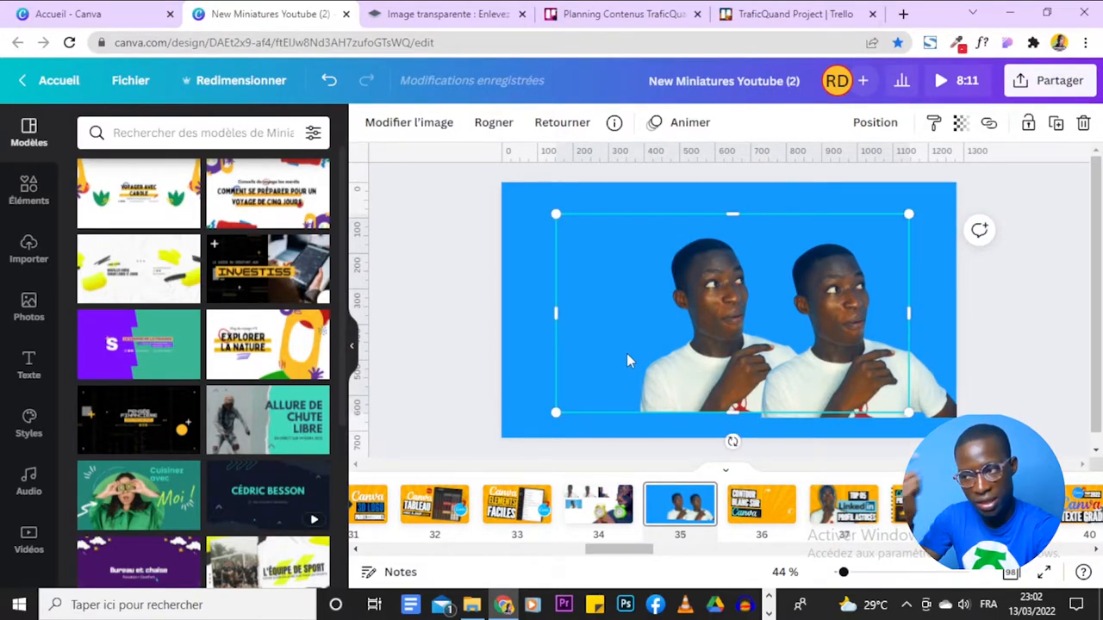
{"action": "left_click", "coordinate": [417, 129]}
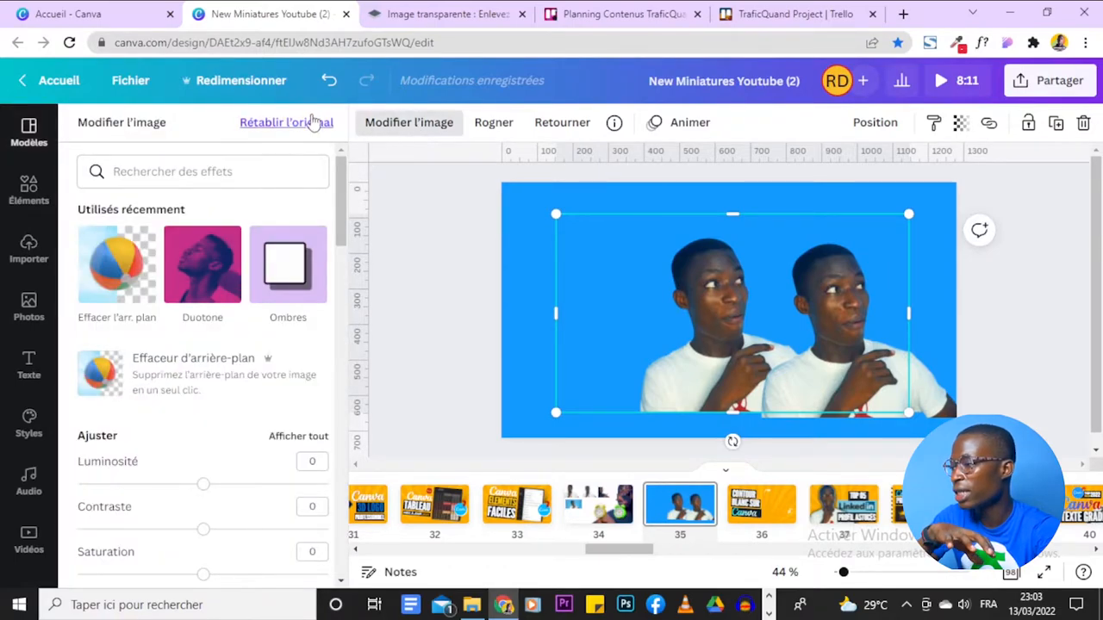
{"action": "left_click", "coordinate": [185, 269]}
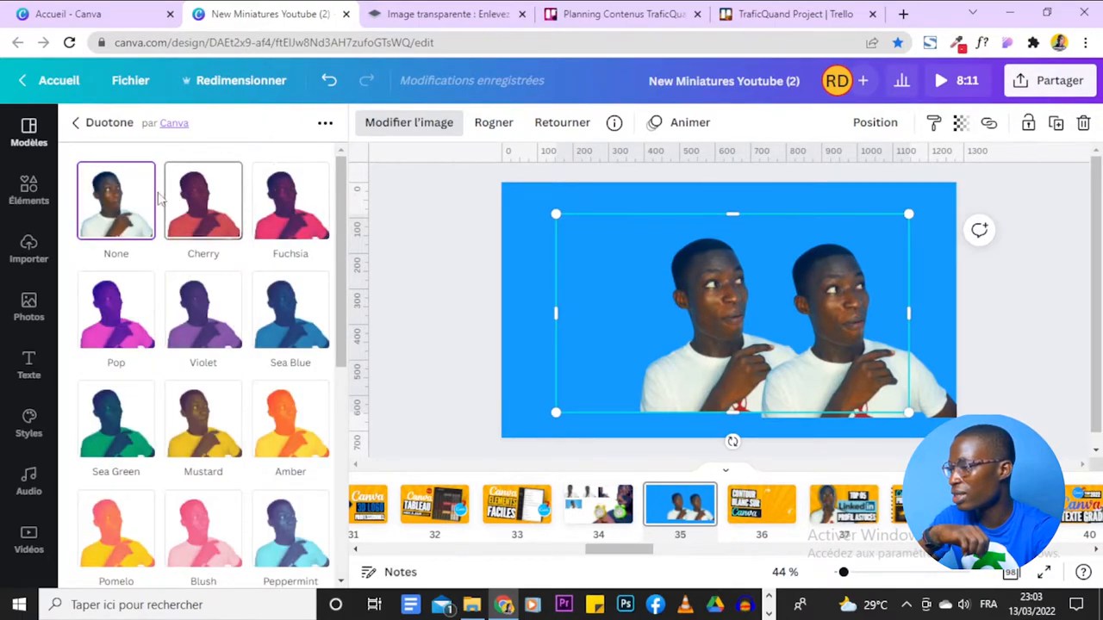
{"action": "scroll", "coordinate": [221, 351], "scroll_direction": "down", "scroll_amount": 2}
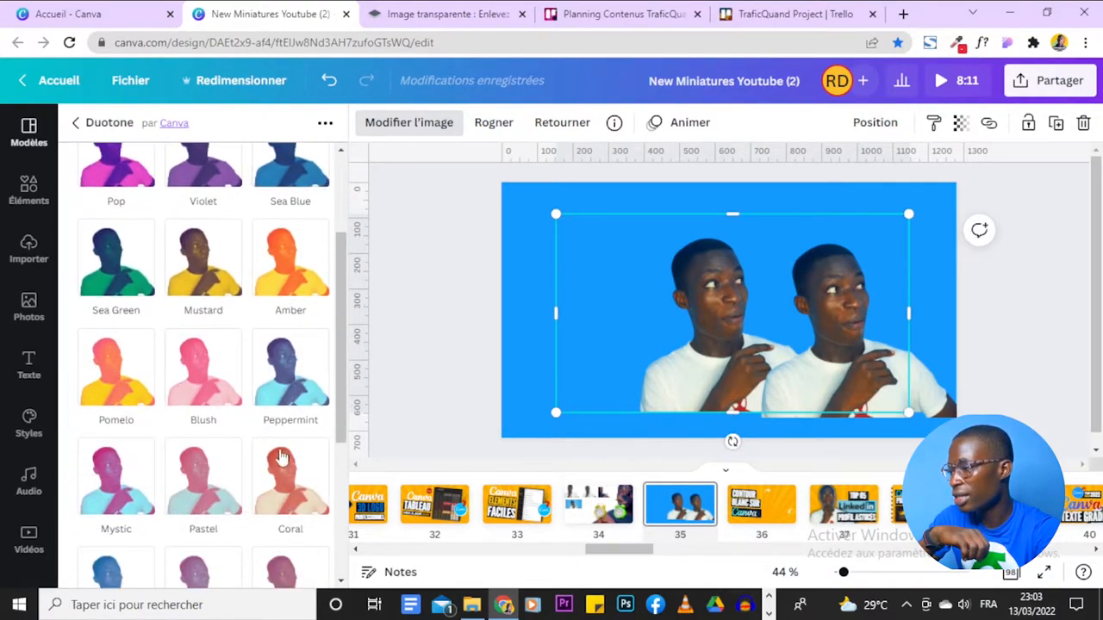
{"action": "scroll", "coordinate": [254, 372], "scroll_direction": "up", "scroll_amount": 2}
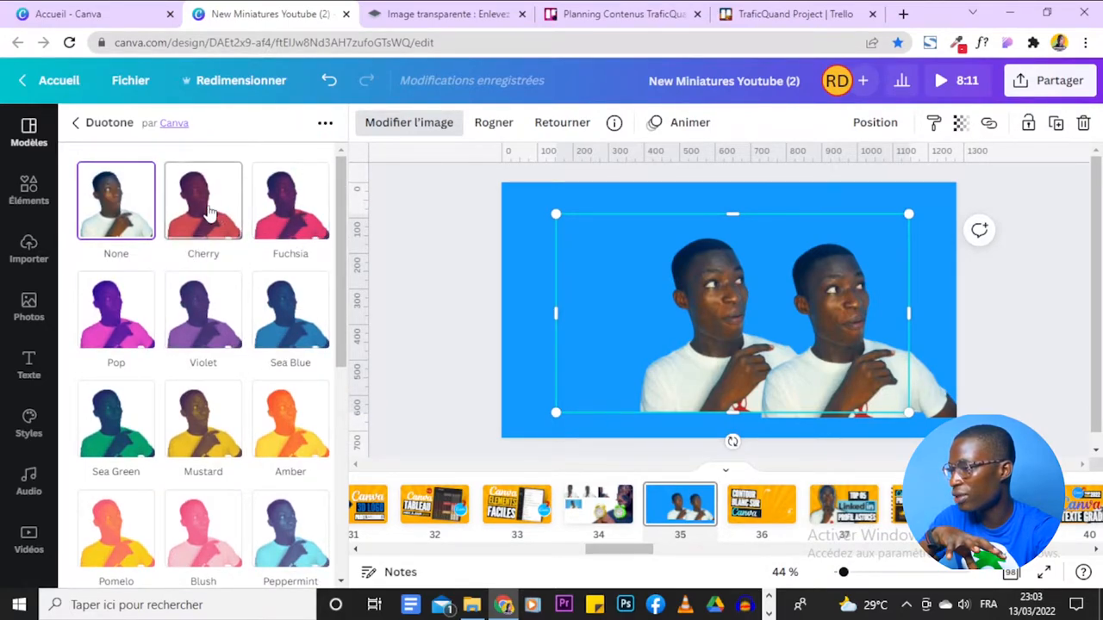
{"action": "left_click", "coordinate": [293, 217]}
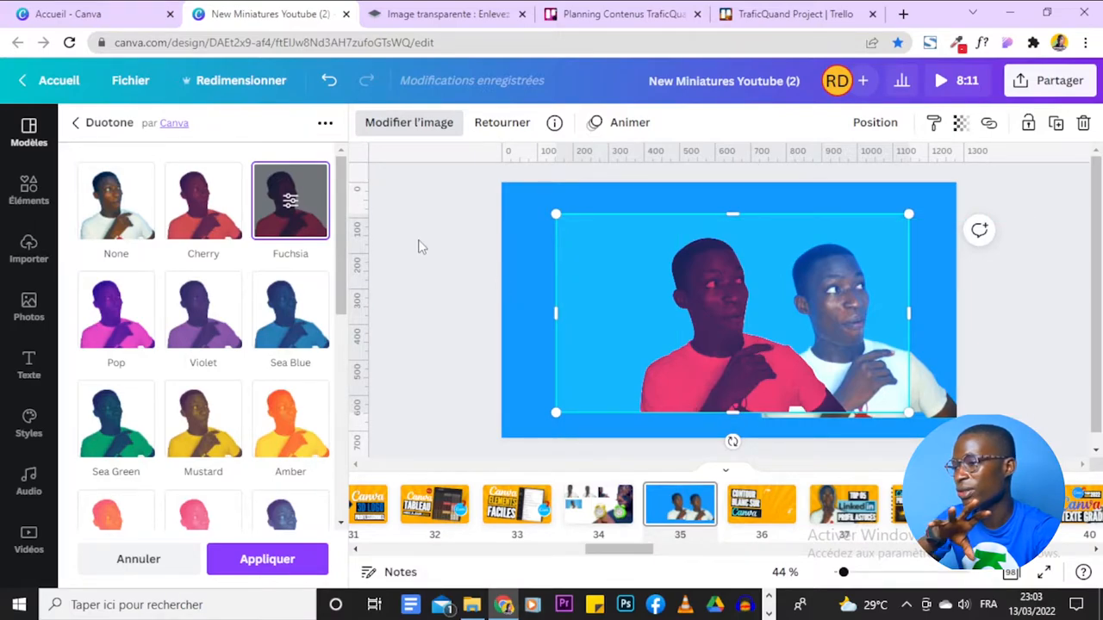
Set the highlight colour of the Fuchsia duotone to white.
{"action": "left_click", "coordinate": [291, 204]}
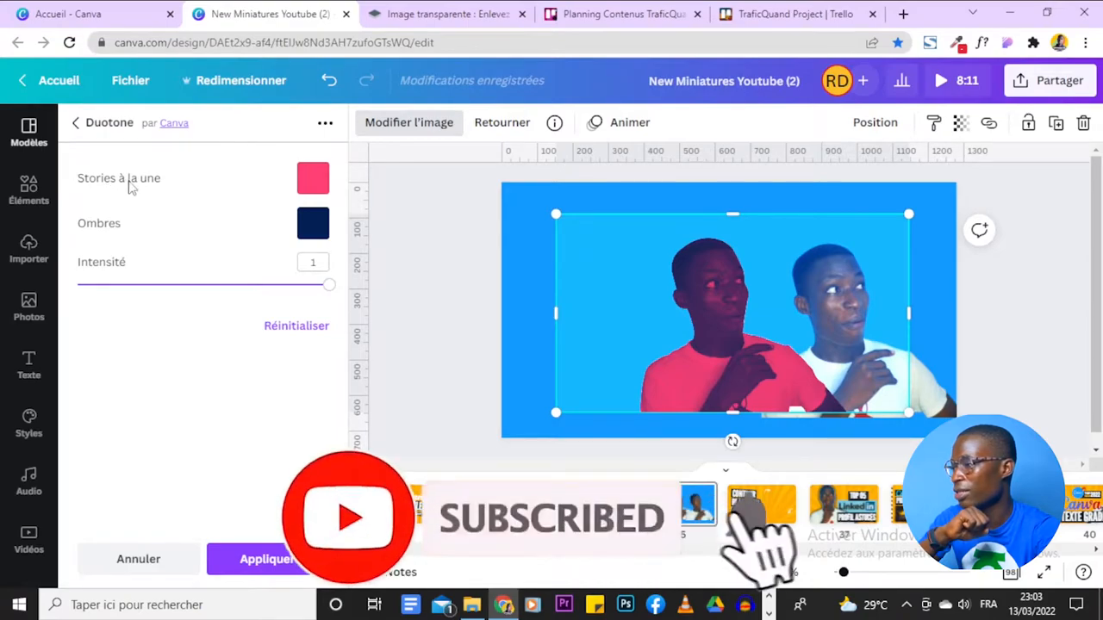
{"action": "left_click", "coordinate": [315, 181]}
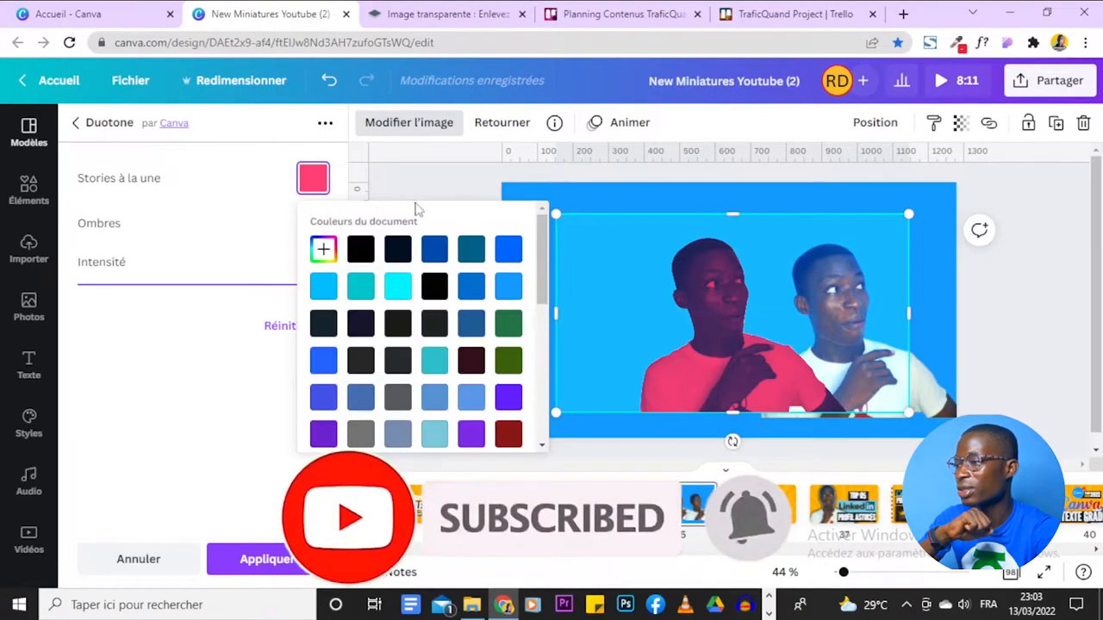
{"action": "scroll", "coordinate": [513, 314], "scroll_direction": "down", "scroll_amount": 3}
{"action": "left_click", "coordinate": [515, 315]}
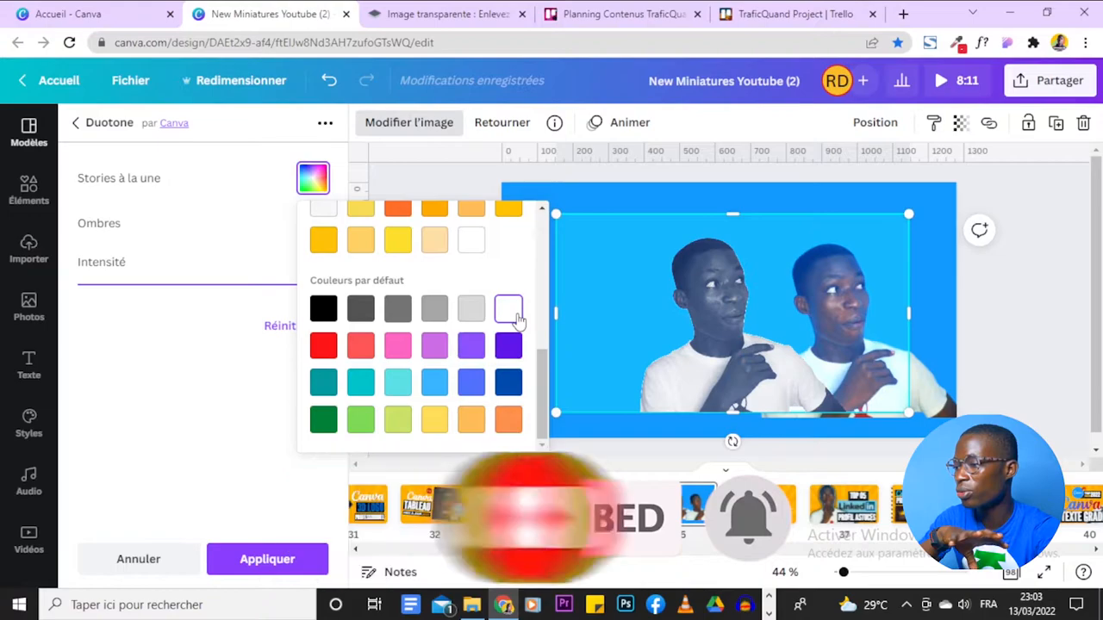
{"action": "left_click", "coordinate": [248, 217]}
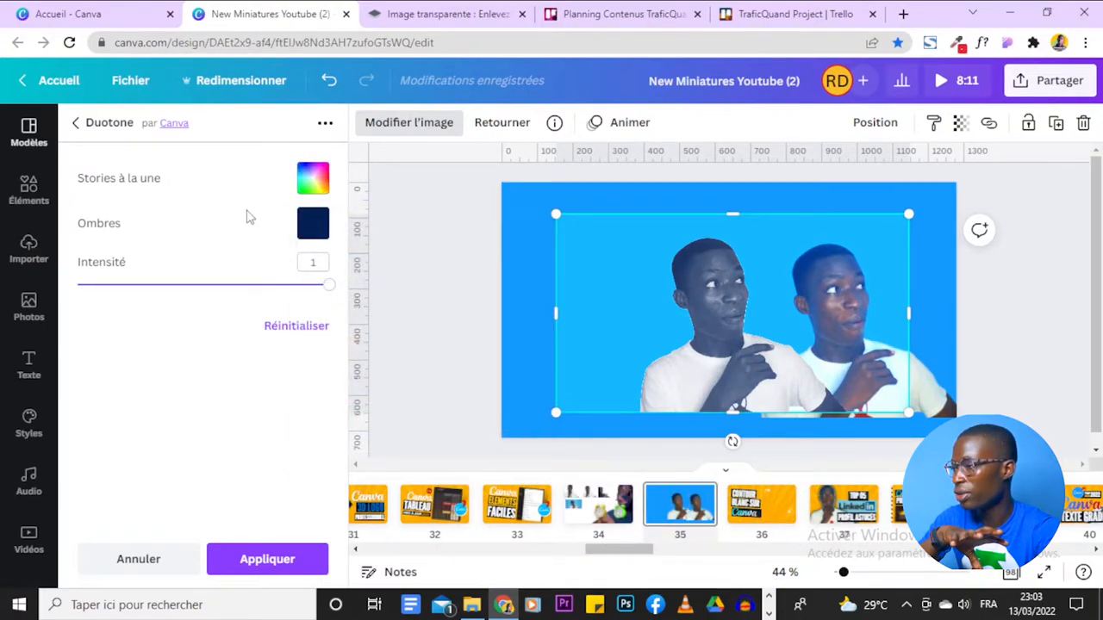
Set the duotone's shadow colour to near-white and apply the effect to make a white silhouette.
{"action": "left_click", "coordinate": [315, 224]}
{"action": "scroll", "coordinate": [508, 353], "scroll_direction": "down", "scroll_amount": 5}
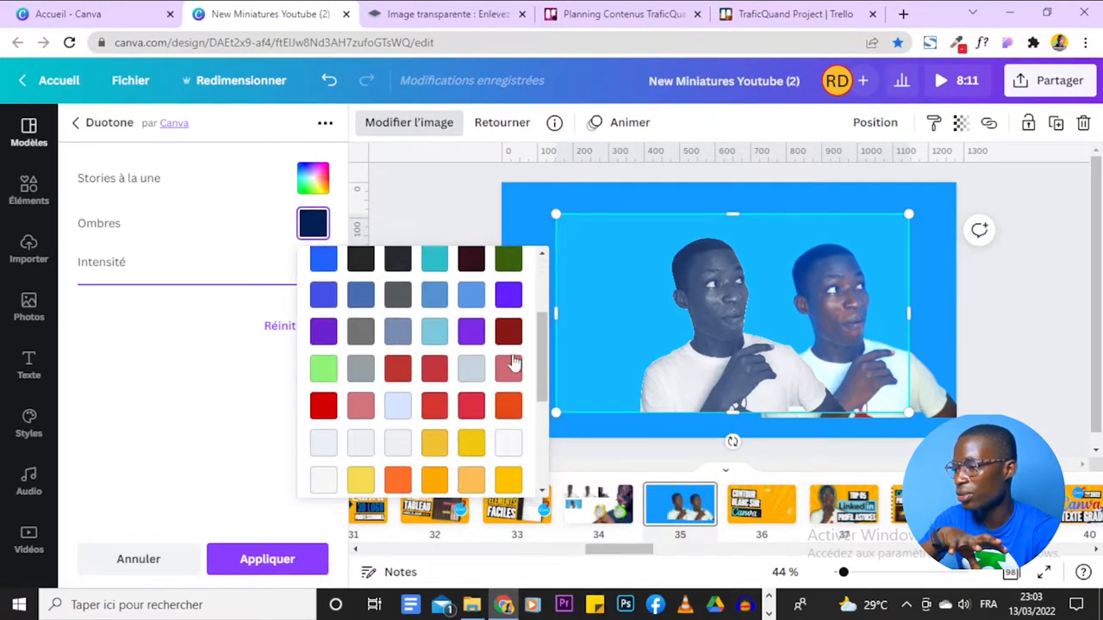
{"action": "left_click", "coordinate": [509, 355]}
{"action": "left_click", "coordinate": [217, 207]}
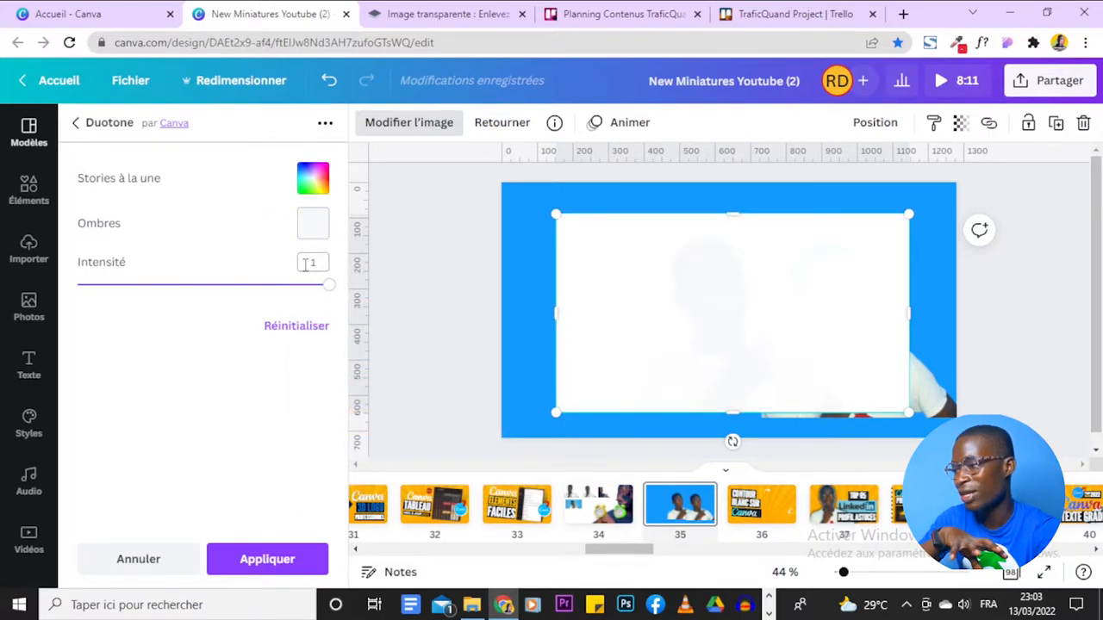
{"action": "left_click", "coordinate": [290, 557]}
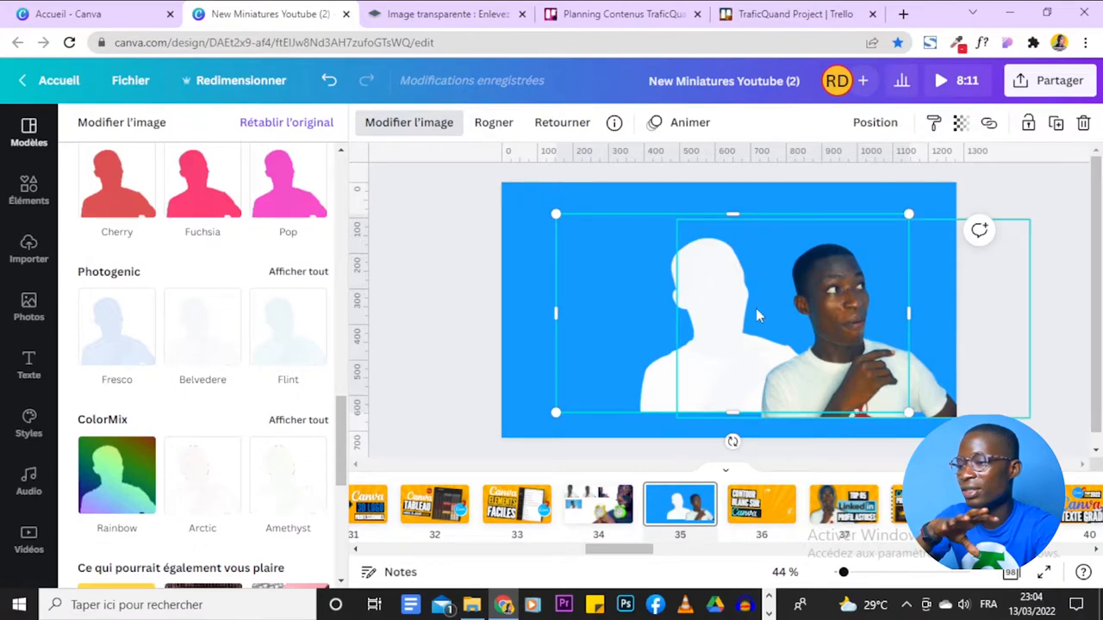
Enlarge the white silhouette slightly and align the original portrait over it so that a white outline surrounds the figure.
{"action": "left_click_drag", "start_coordinate": [562, 417], "coordinate": [546, 419]}
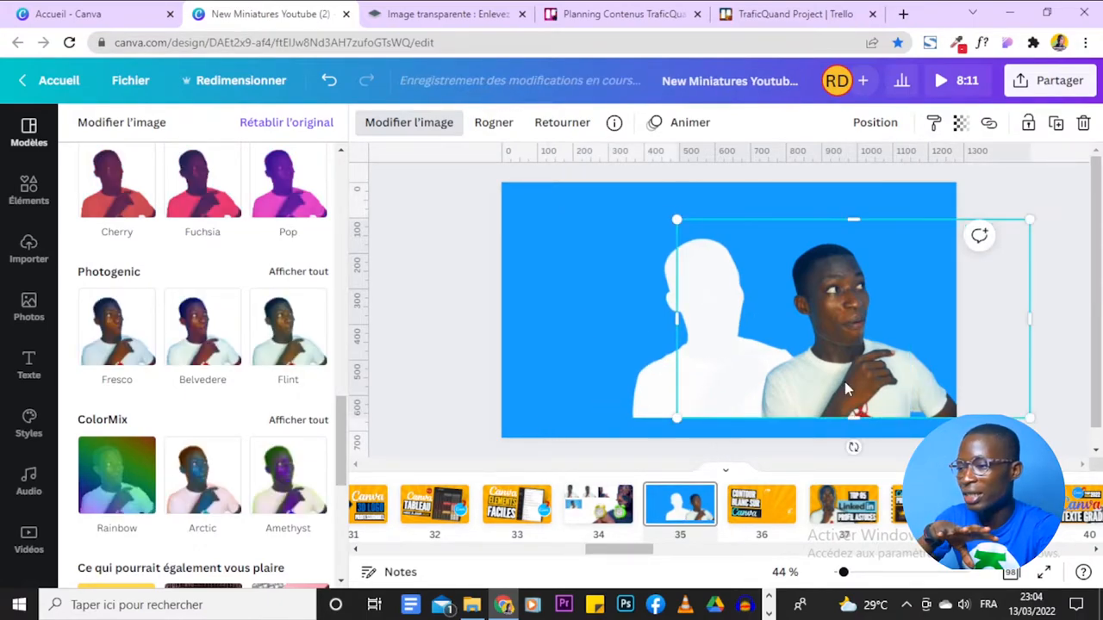
{"action": "left_click_drag", "start_coordinate": [729, 385], "coordinate": [720, 380]}
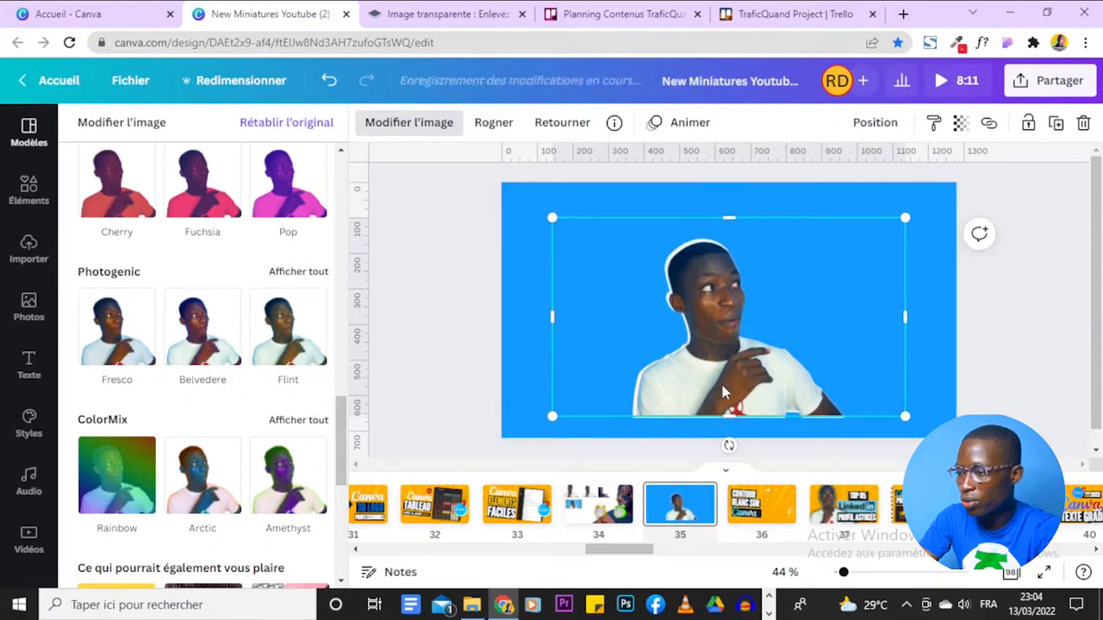
{"action": "left_click_drag", "start_coordinate": [722, 385], "coordinate": [721, 384]}
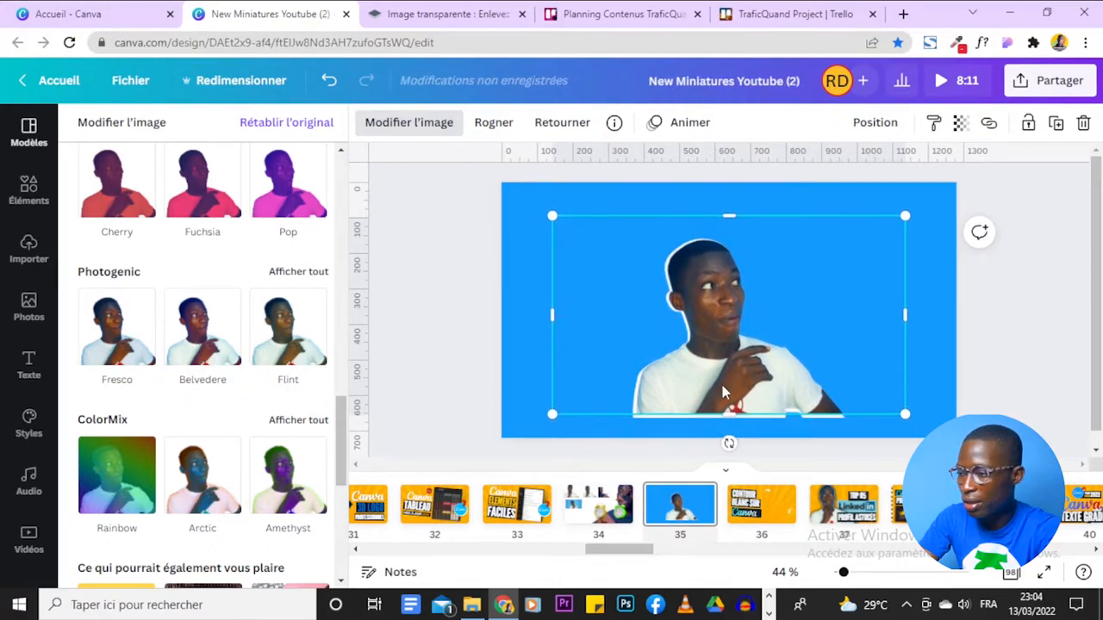
{"action": "key", "text": "Down"}
{"action": "key", "text": "Down"}
{"action": "key", "text": "Down"}
{"action": "key", "text": "Down"}
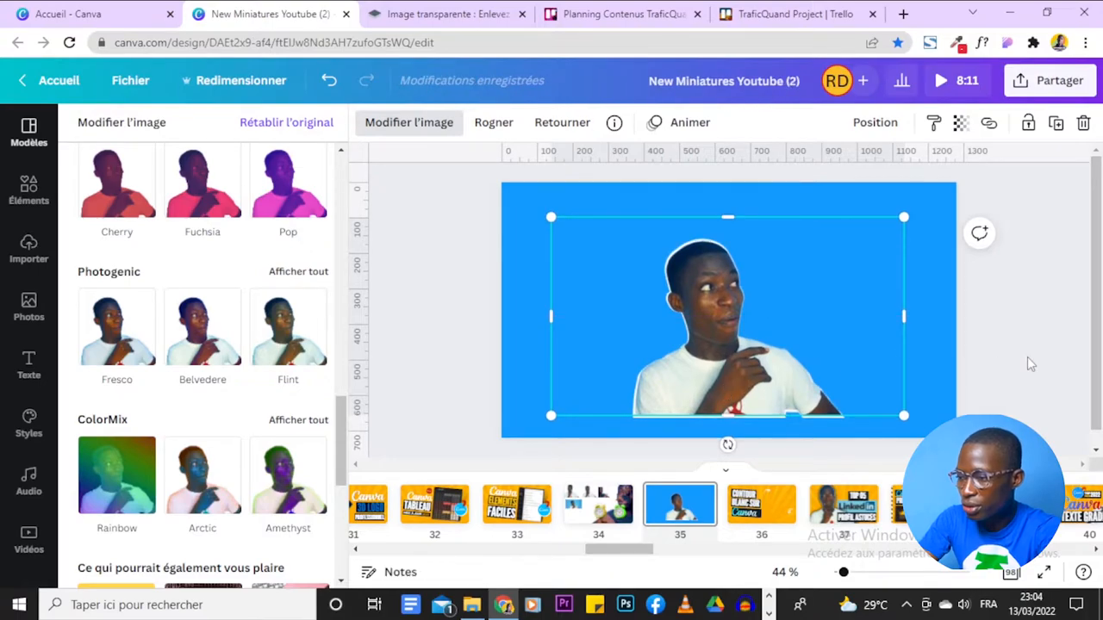
{"action": "key", "text": "Escape"}
Crop the sides of the original portrait's frame closer to the figure without cutting off the shoulders or arm.
{"action": "left_click_drag", "start_coordinate": [904, 318], "coordinate": [742, 334]}
{"action": "left_click", "coordinate": [764, 354]}
{"action": "left_click_drag", "start_coordinate": [911, 420], "coordinate": [732, 416]}
{"action": "left_click_drag", "start_coordinate": [737, 337], "coordinate": [838, 382]}
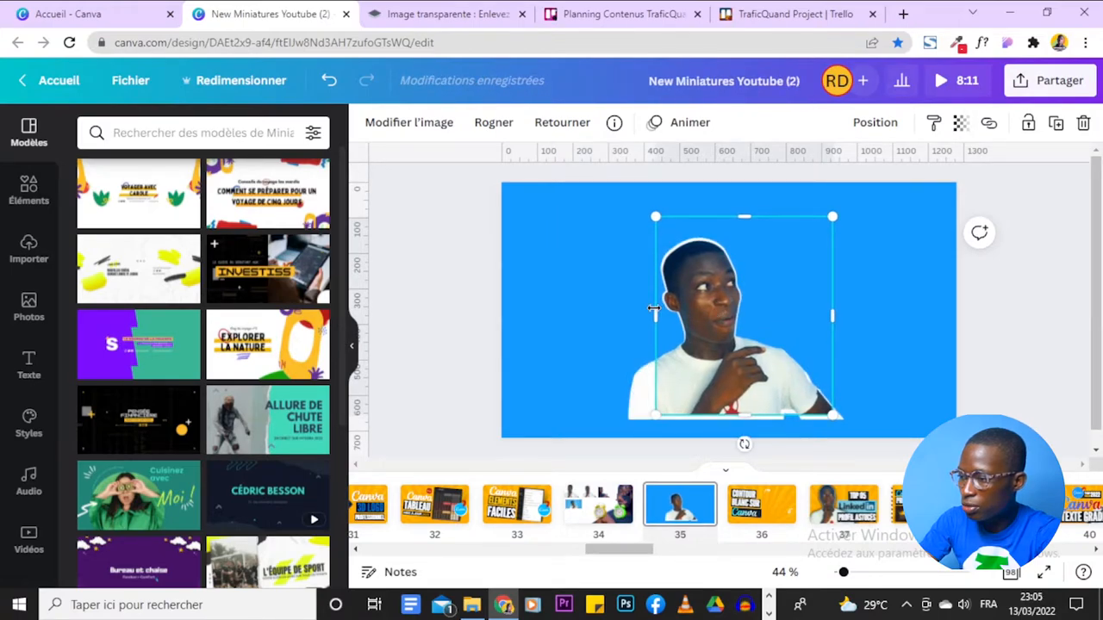
{"action": "left_click_drag", "start_coordinate": [653, 308], "coordinate": [611, 315]}
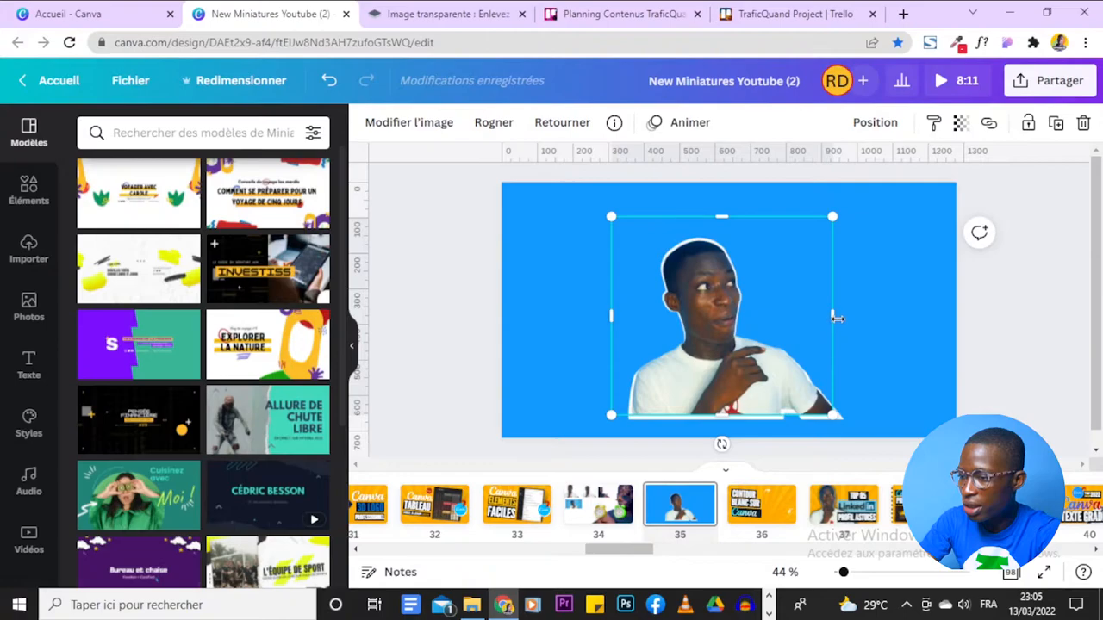
{"action": "left_click_drag", "start_coordinate": [736, 415], "coordinate": [731, 419]}
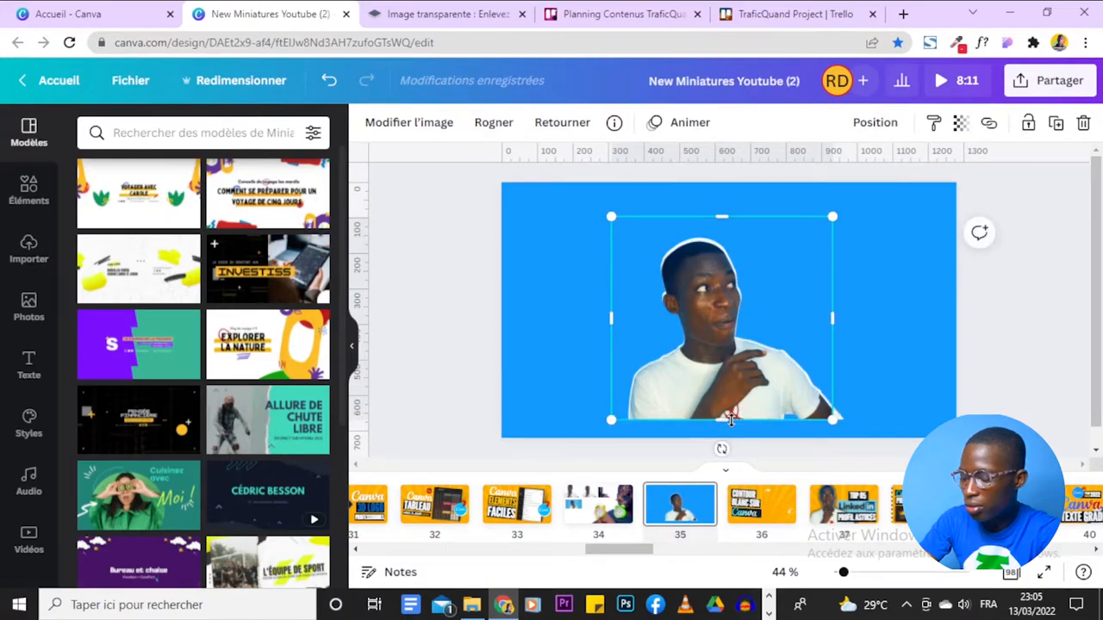
{"action": "left_click_drag", "start_coordinate": [832, 318], "coordinate": [862, 315]}
{"action": "left_click", "coordinate": [946, 344]}
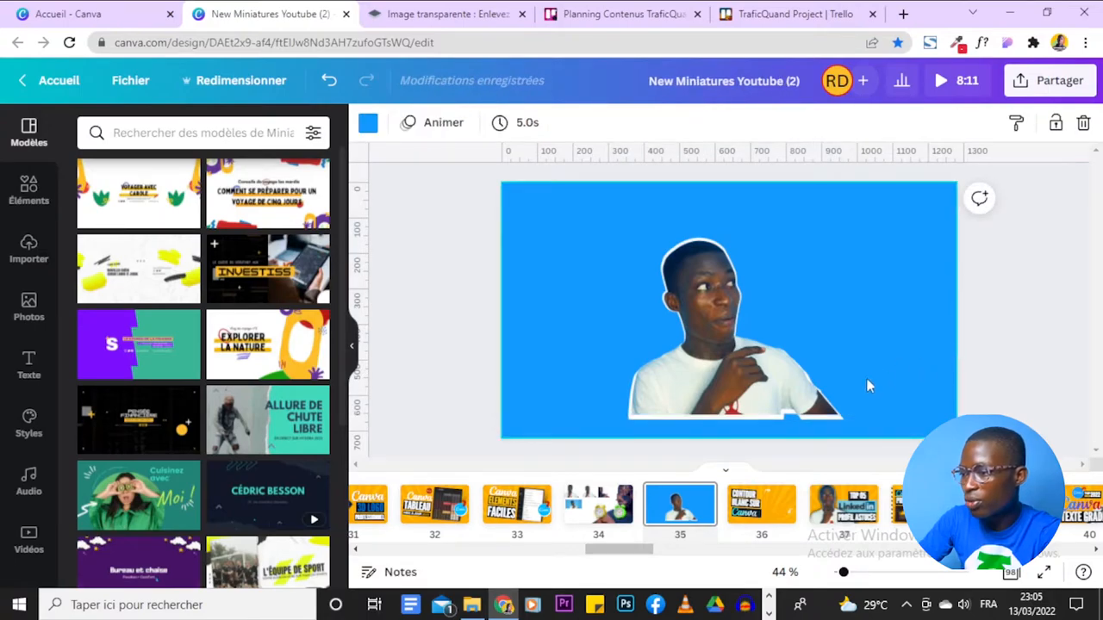
Crop the bottom of the white silhouette flush with the lower edge of the portrait above it.
{"action": "left_click", "coordinate": [746, 412]}
{"action": "left_click", "coordinate": [506, 347]}
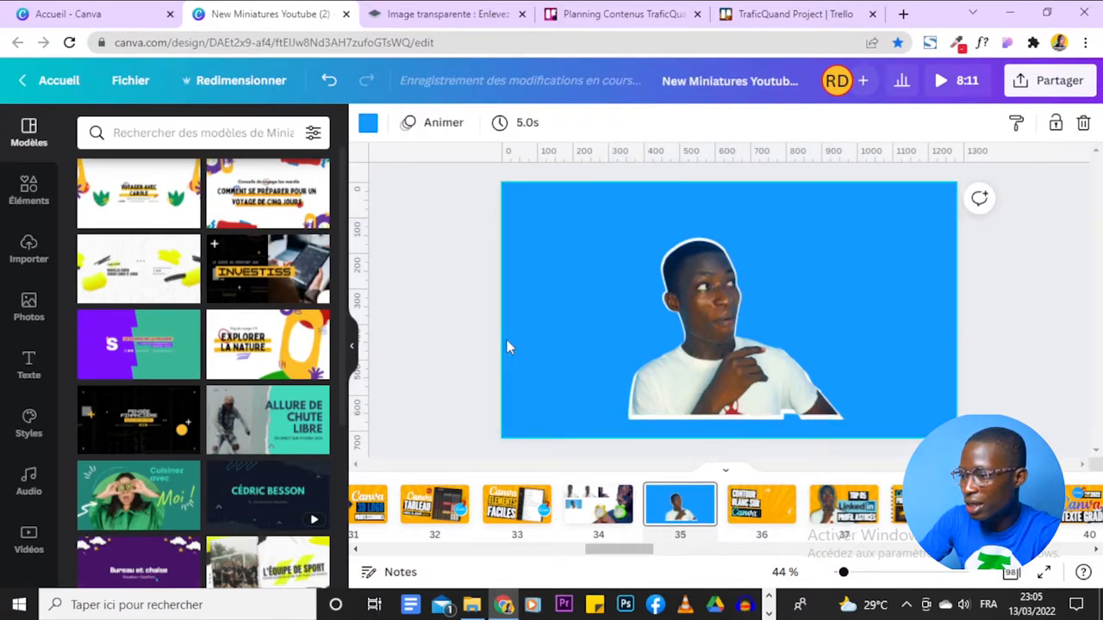
{"action": "left_click", "coordinate": [662, 411]}
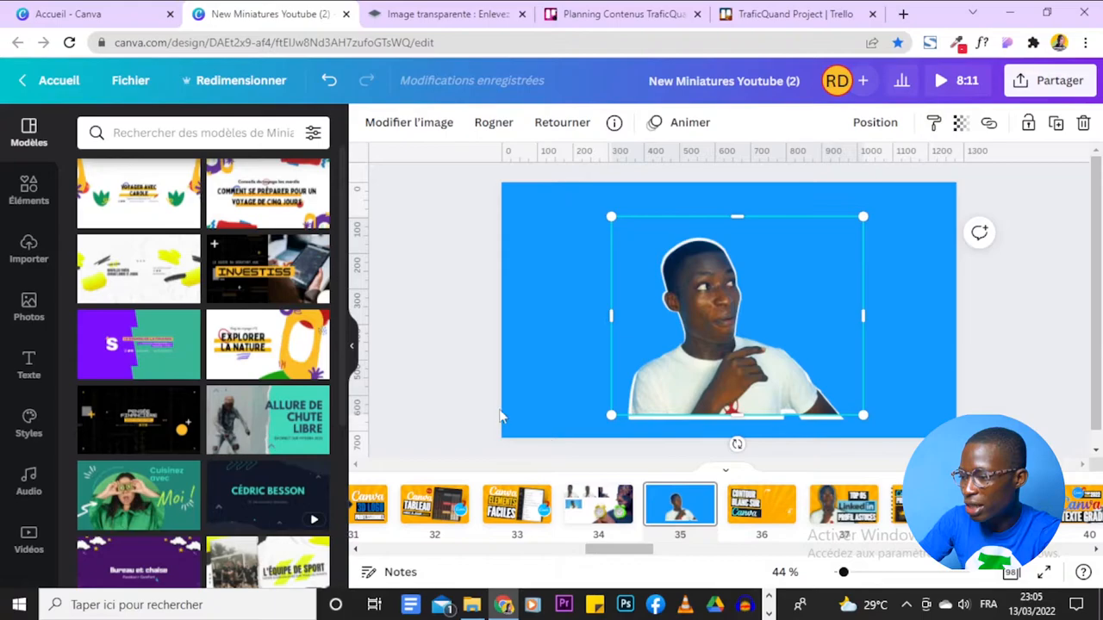
{"action": "left_click", "coordinate": [502, 417]}
{"action": "left_click", "coordinate": [653, 417]}
{"action": "left_click", "coordinate": [965, 374]}
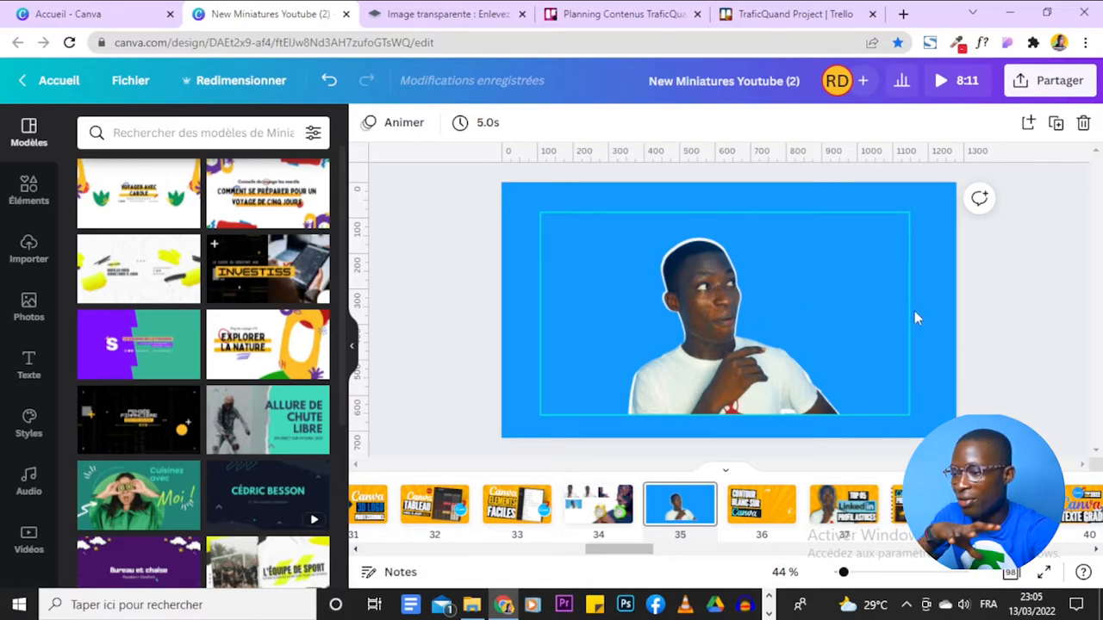
{"action": "left_click", "coordinate": [903, 328]}
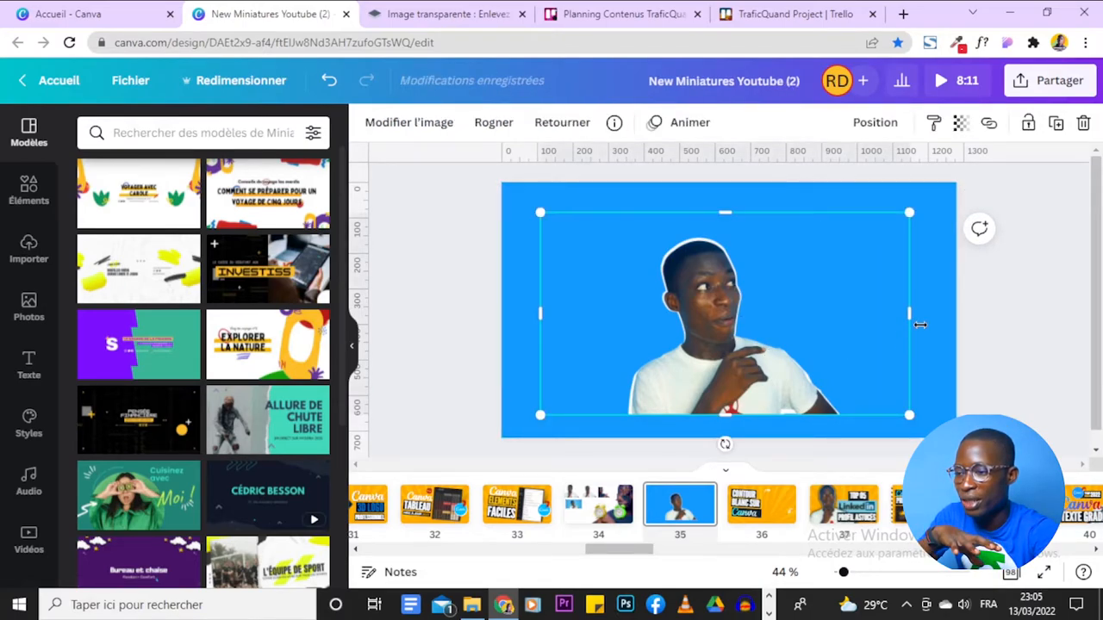
{"action": "left_click", "coordinate": [938, 320]}
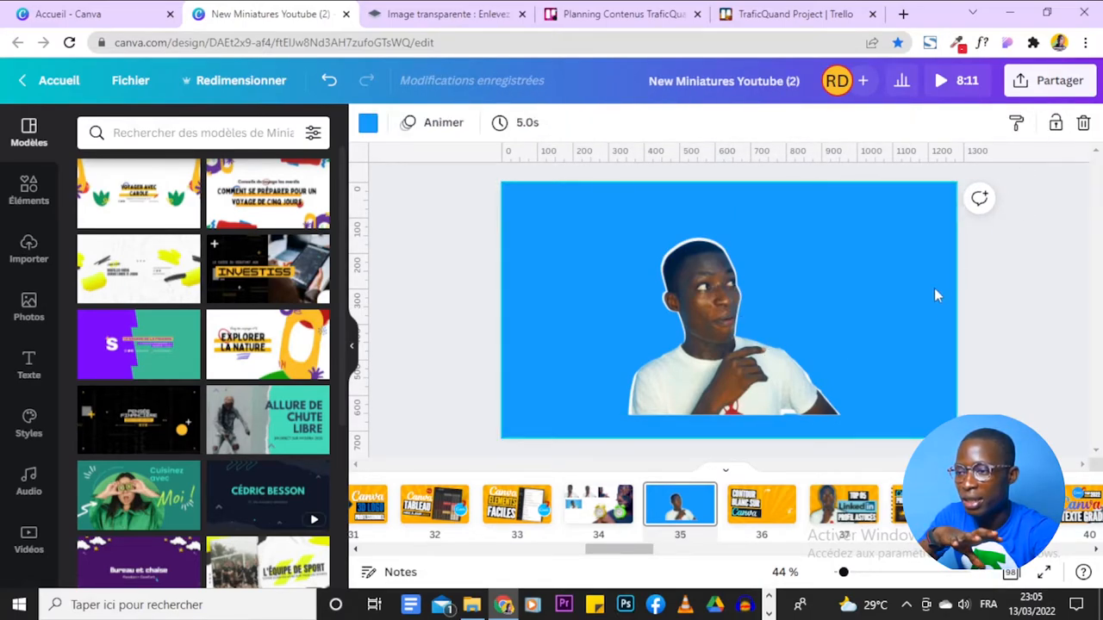
Duplicate page 35 with the outlined portrait.
{"action": "left_click", "coordinate": [704, 498]}
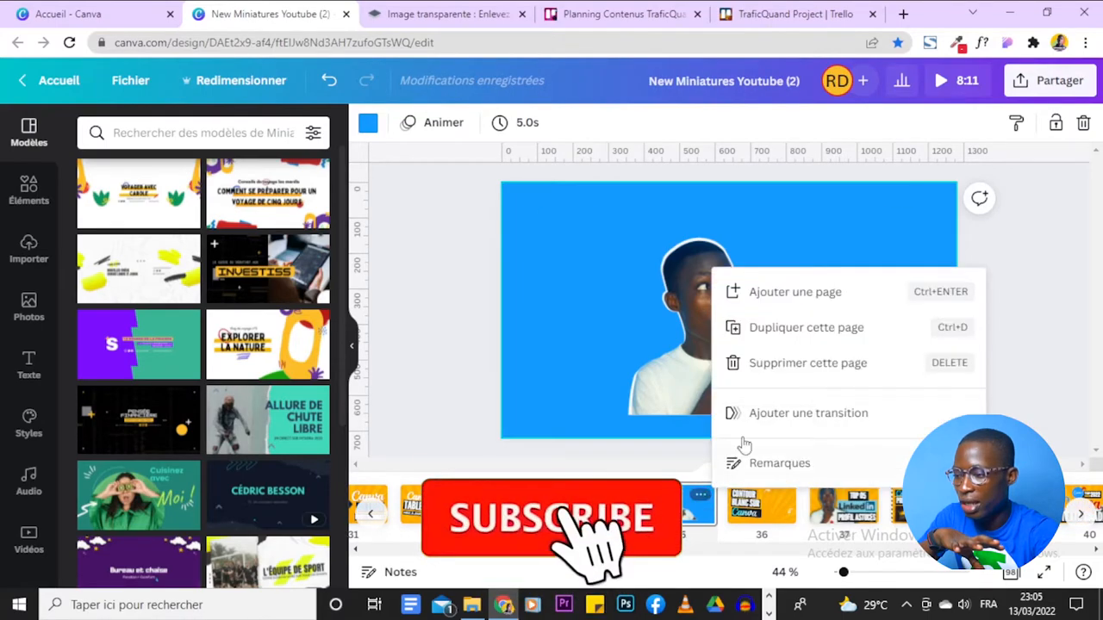
{"action": "left_click", "coordinate": [766, 327]}
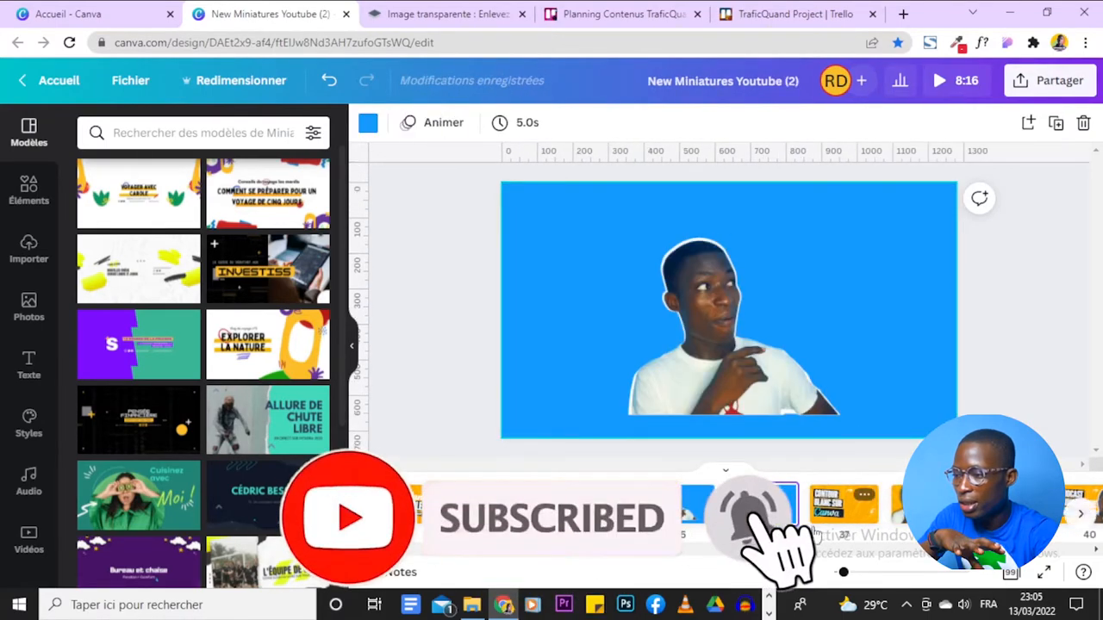
{"action": "left_click", "coordinate": [752, 377]}
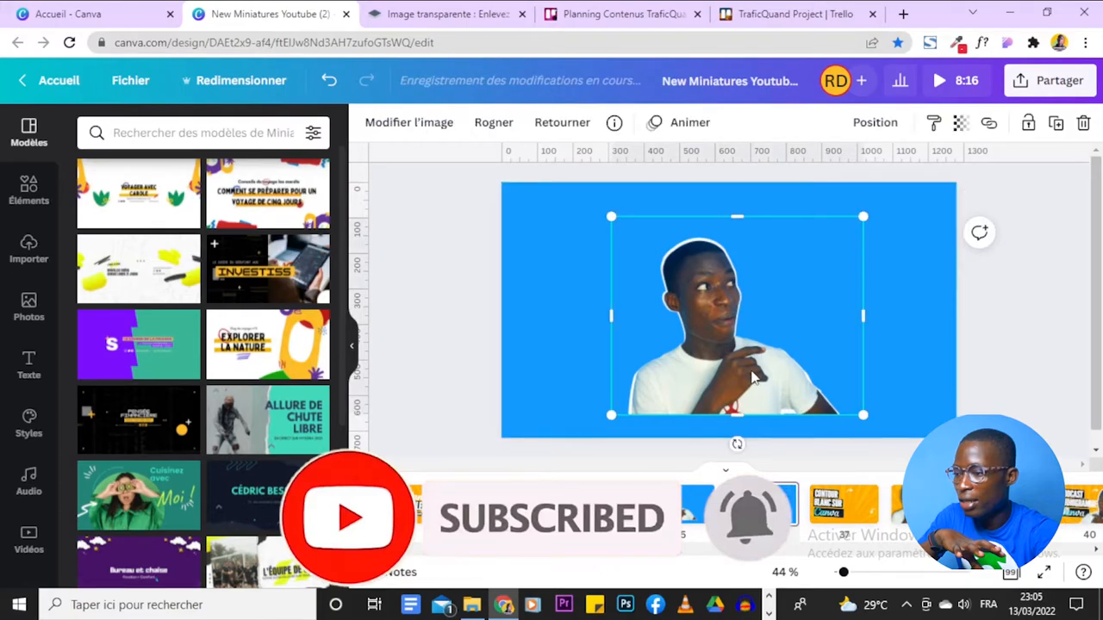
Group the portrait and its white silhouette on page 35.
{"action": "left_click", "coordinate": [517, 242]}
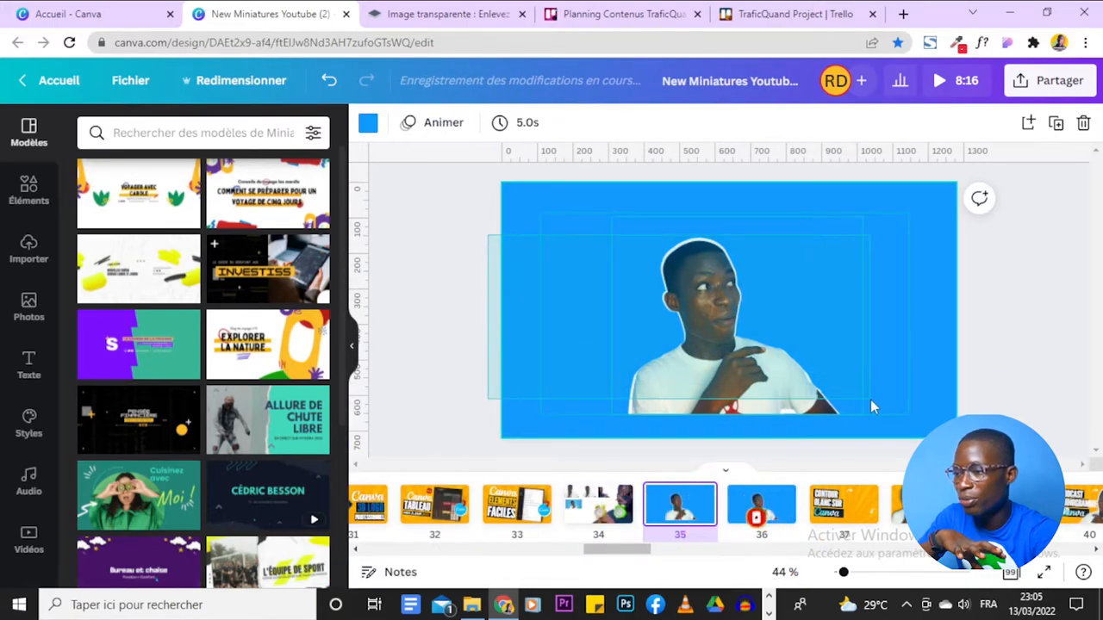
{"action": "key", "text": "ctrl+a"}
{"action": "left_click", "coordinate": [836, 123]}
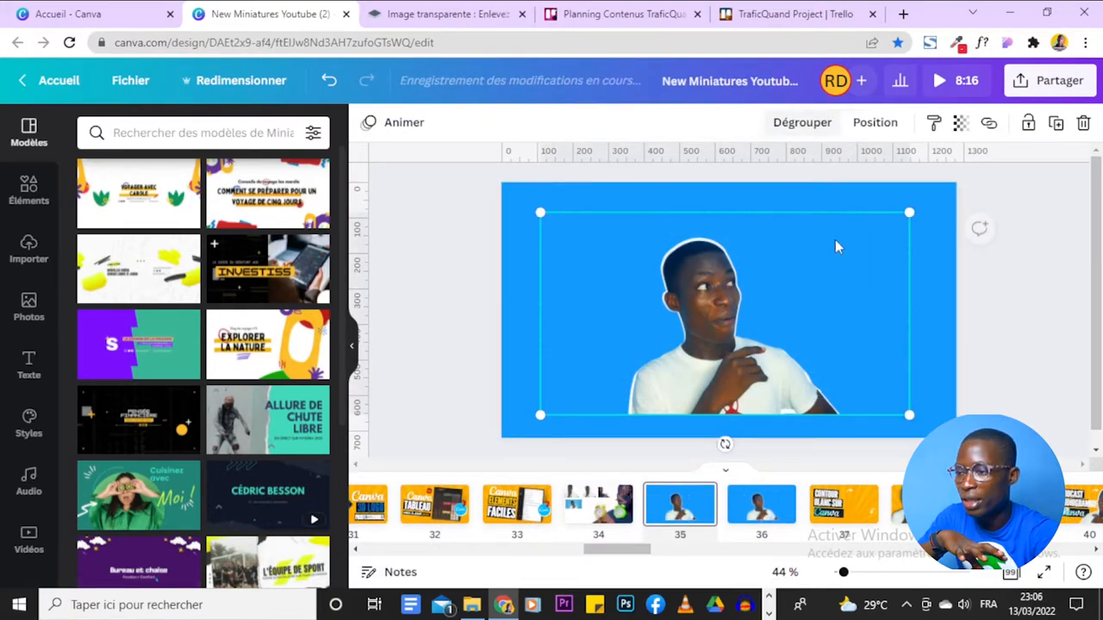
{"action": "key", "text": "Escape"}
Delete the white silhouette from page 36 and place the remaining portrait near the centre of the page.
{"action": "left_click", "coordinate": [776, 512]}
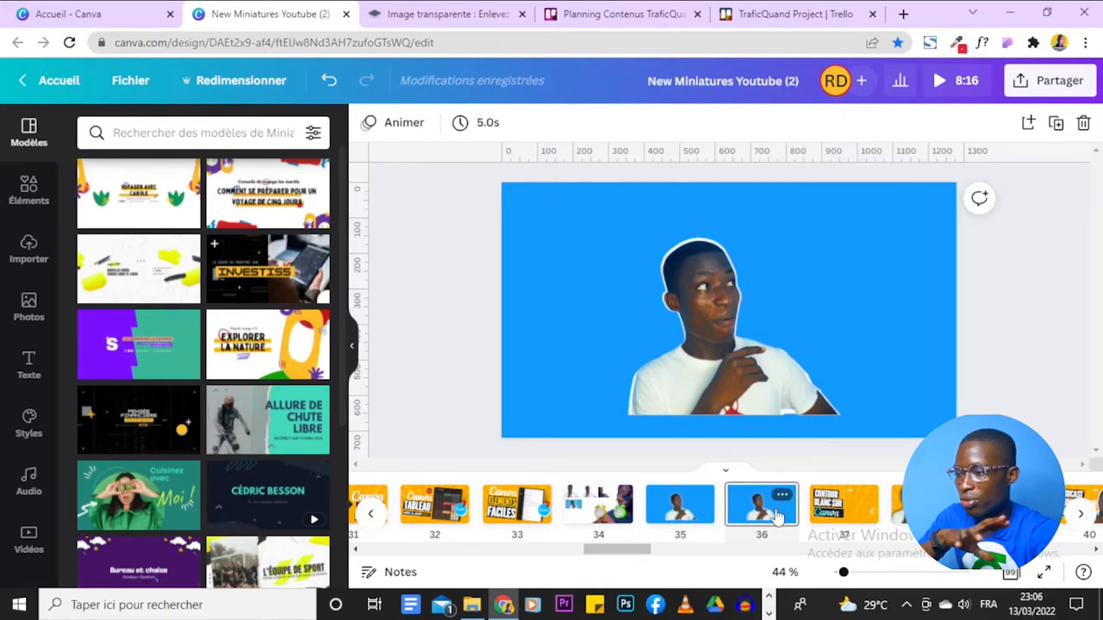
{"action": "left_click_drag", "start_coordinate": [732, 325], "coordinate": [828, 335]}
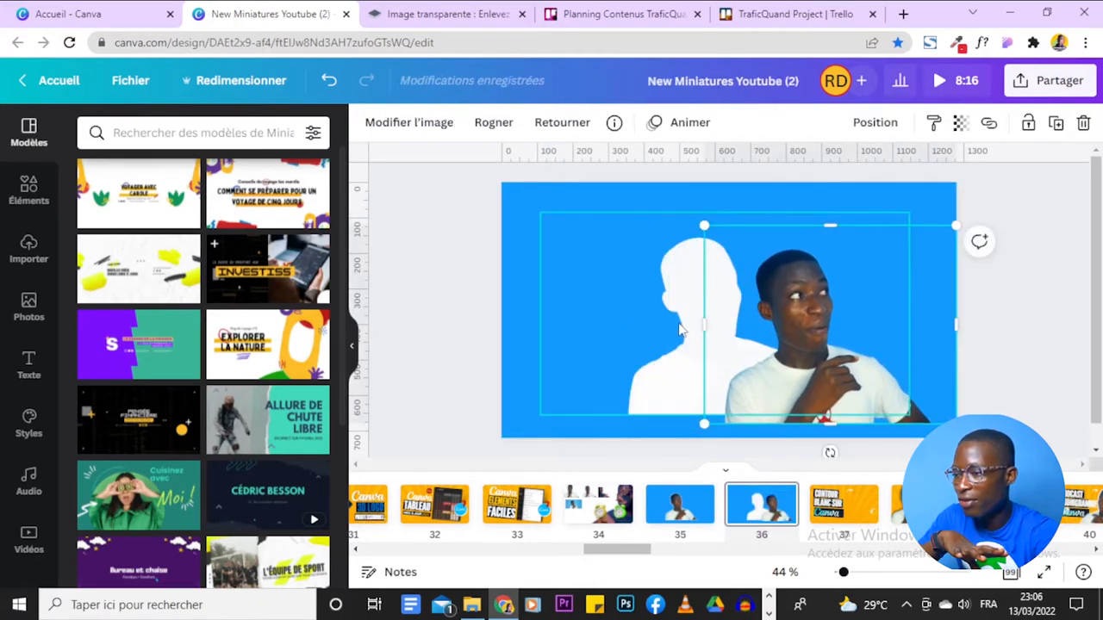
{"action": "left_click", "coordinate": [679, 325]}
{"action": "left_click", "coordinate": [1083, 124]}
{"action": "left_click_drag", "start_coordinate": [837, 380], "coordinate": [734, 367]}
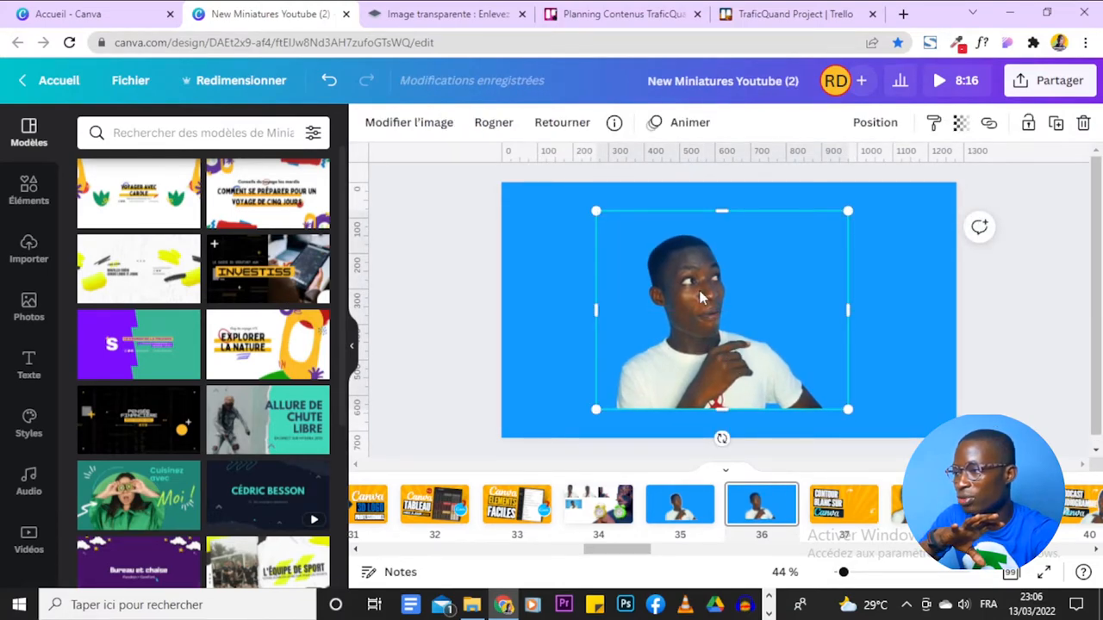
Add the Brillance effect from the Ombres effects to the portrait on page 36.
{"action": "left_click", "coordinate": [401, 126]}
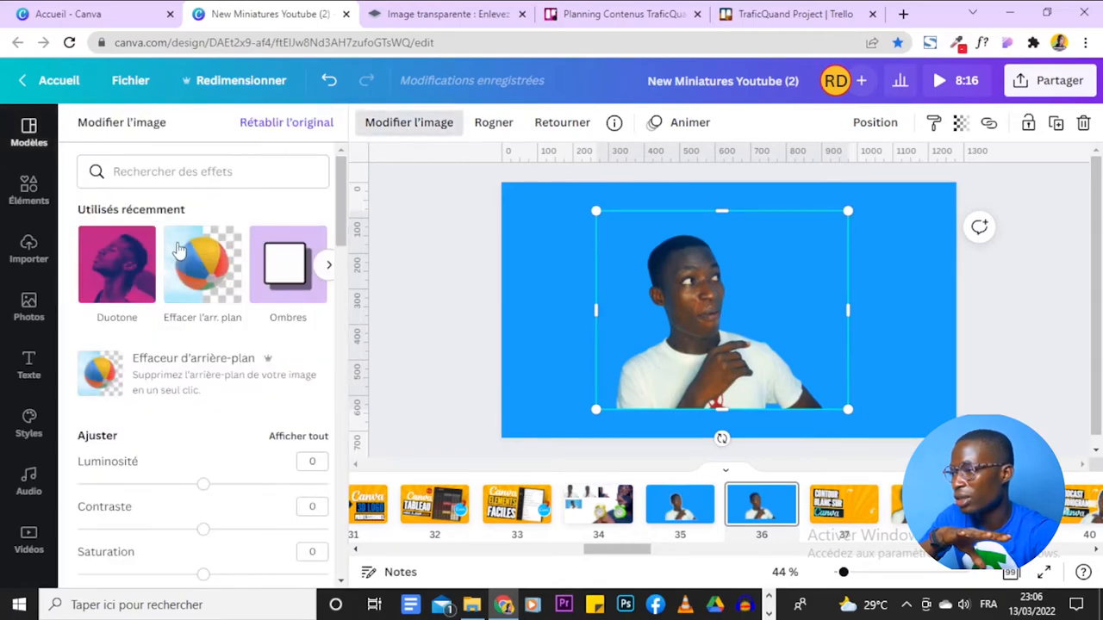
{"action": "left_click", "coordinate": [281, 263]}
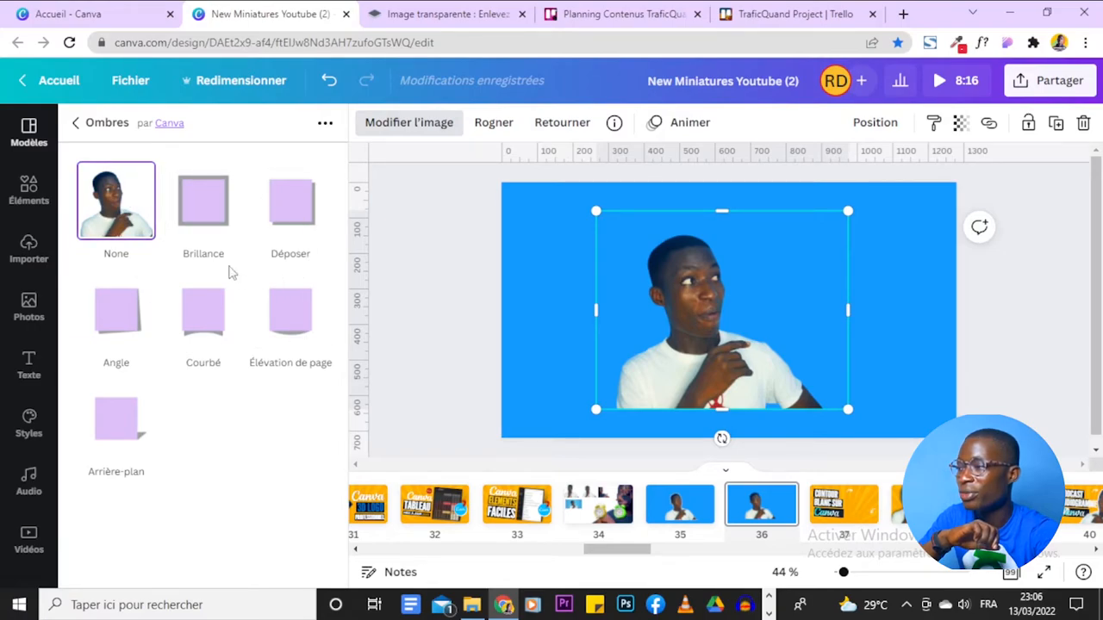
{"action": "left_click", "coordinate": [198, 196]}
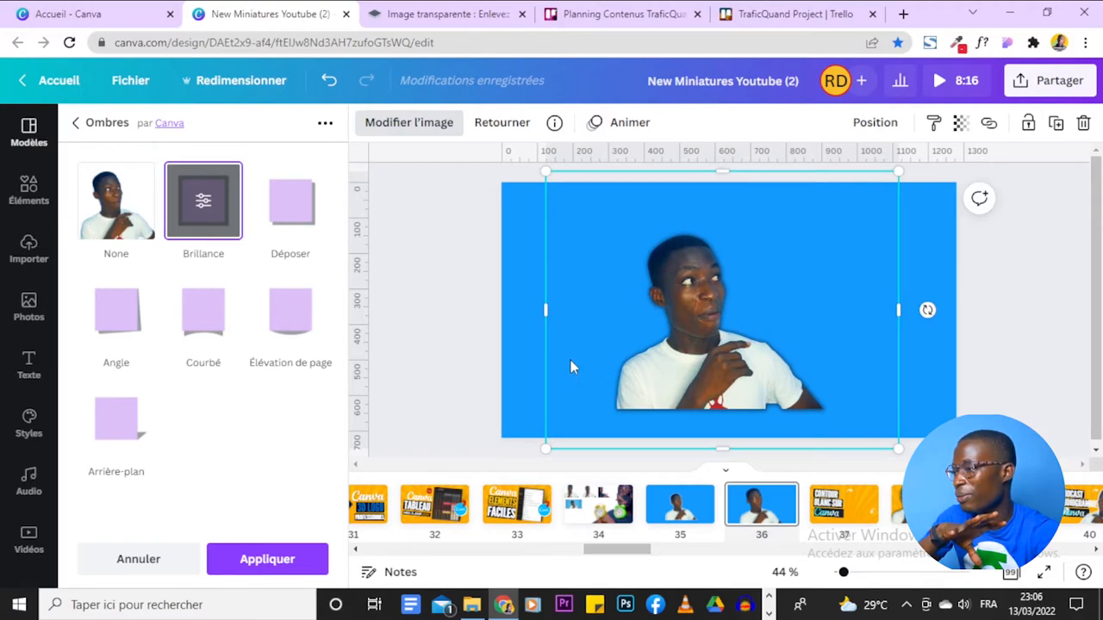
Set the Brillance shadow's transparency to 100, blur to 0 and size to 6.
{"action": "left_click", "coordinate": [203, 203]}
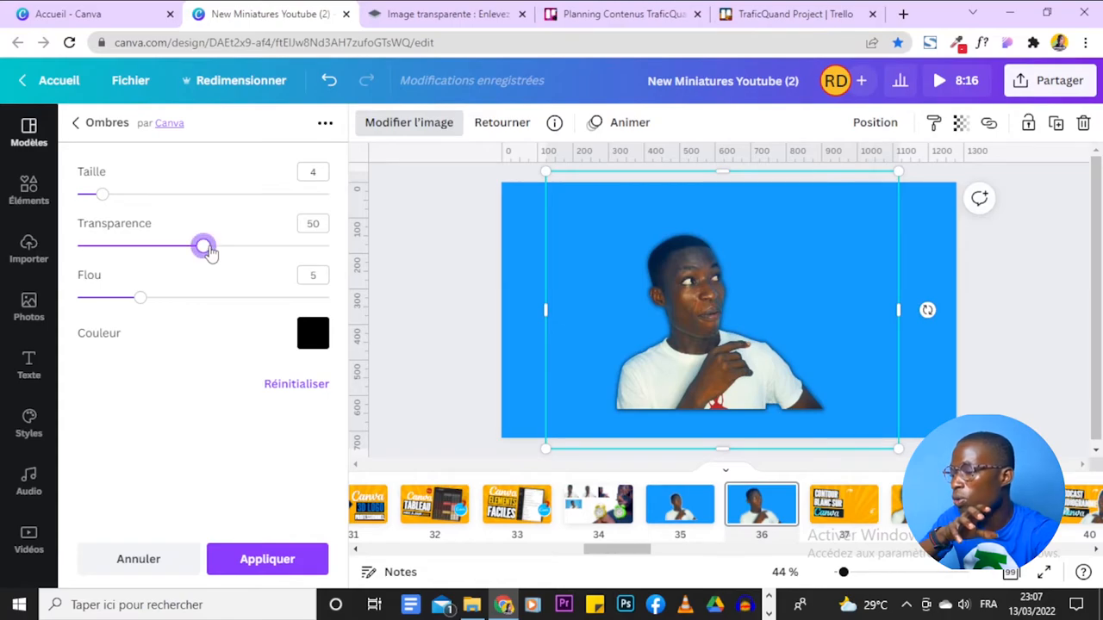
{"action": "left_click_drag", "start_coordinate": [205, 247], "coordinate": [384, 268]}
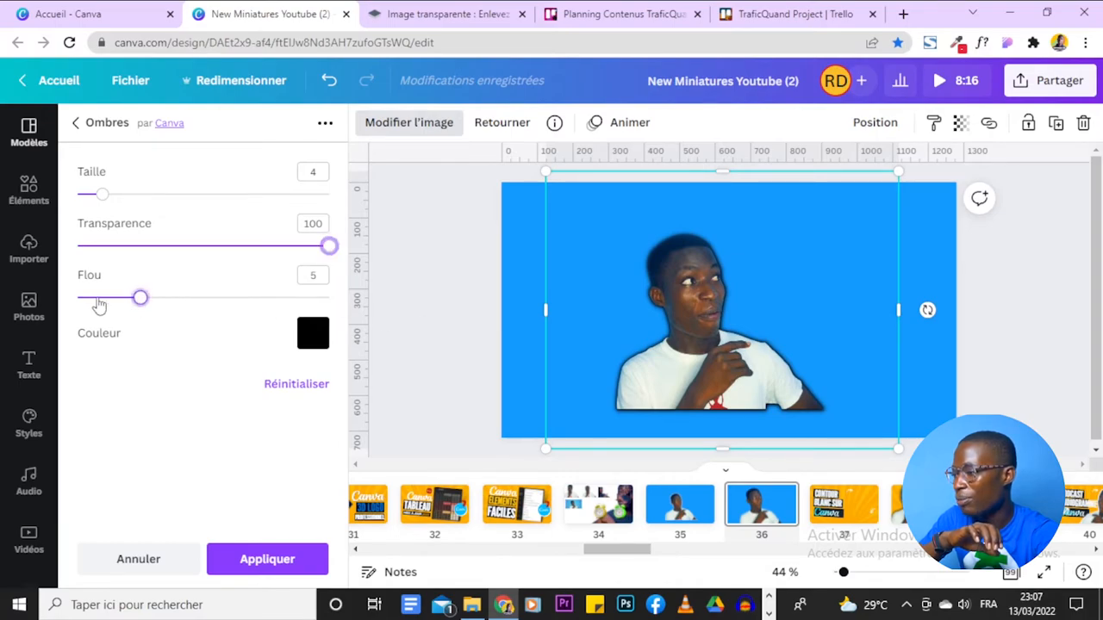
{"action": "left_click_drag", "start_coordinate": [140, 297], "coordinate": [4, 297]}
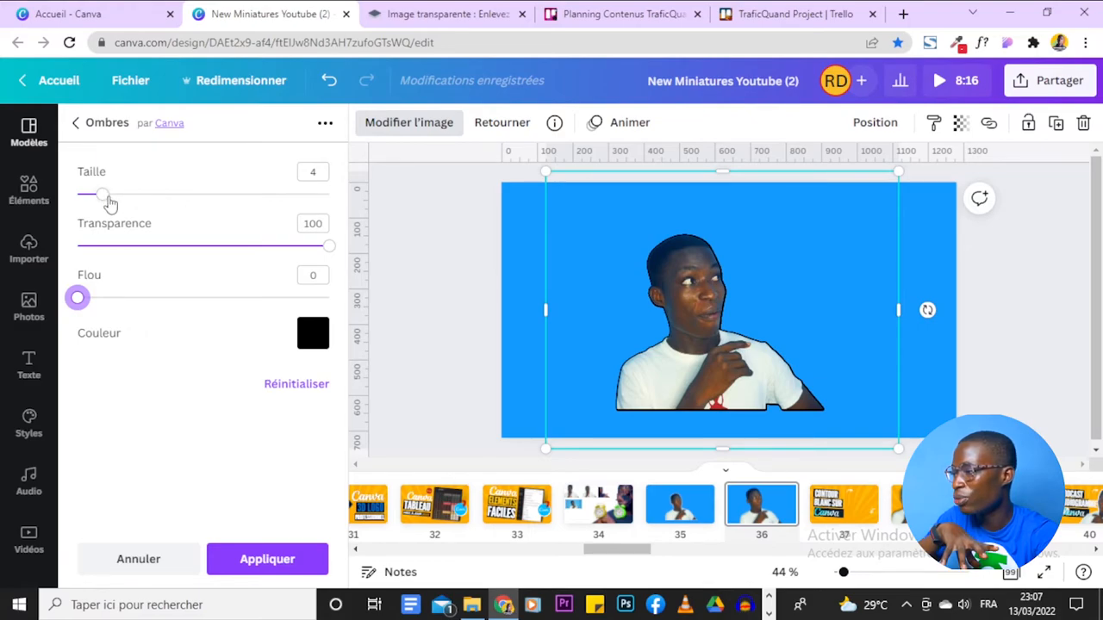
{"action": "left_click_drag", "start_coordinate": [111, 198], "coordinate": [115, 196]}
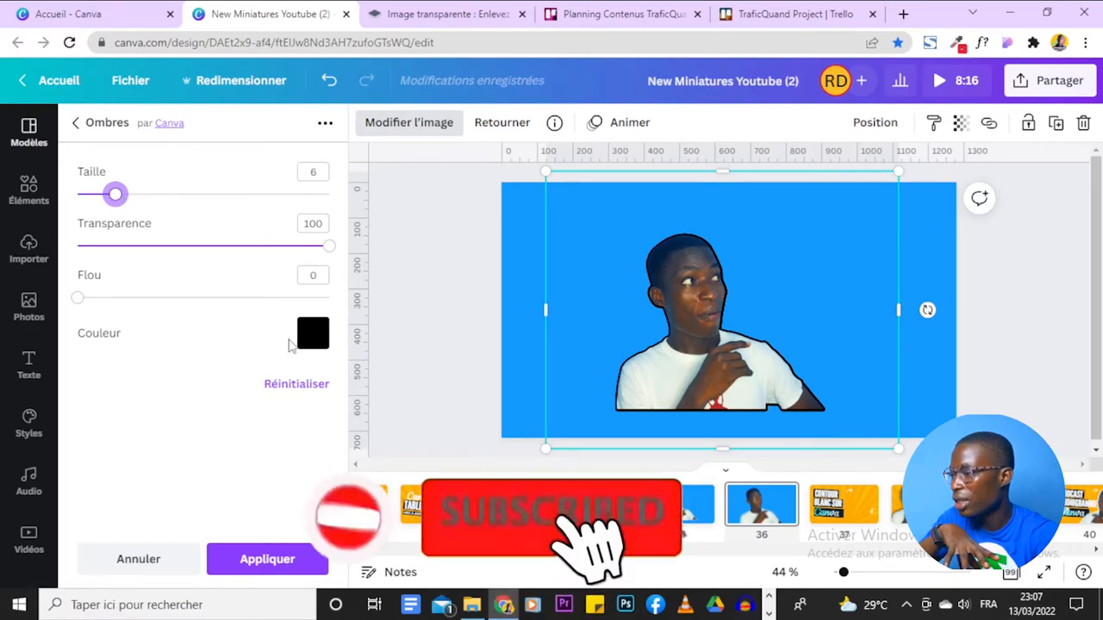
Set the shadow colour to white from the default colours and apply the effect to the portrait.
{"action": "left_click", "coordinate": [302, 344]}
{"action": "scroll", "coordinate": [482, 207], "scroll_direction": "down", "scroll_amount": 5}
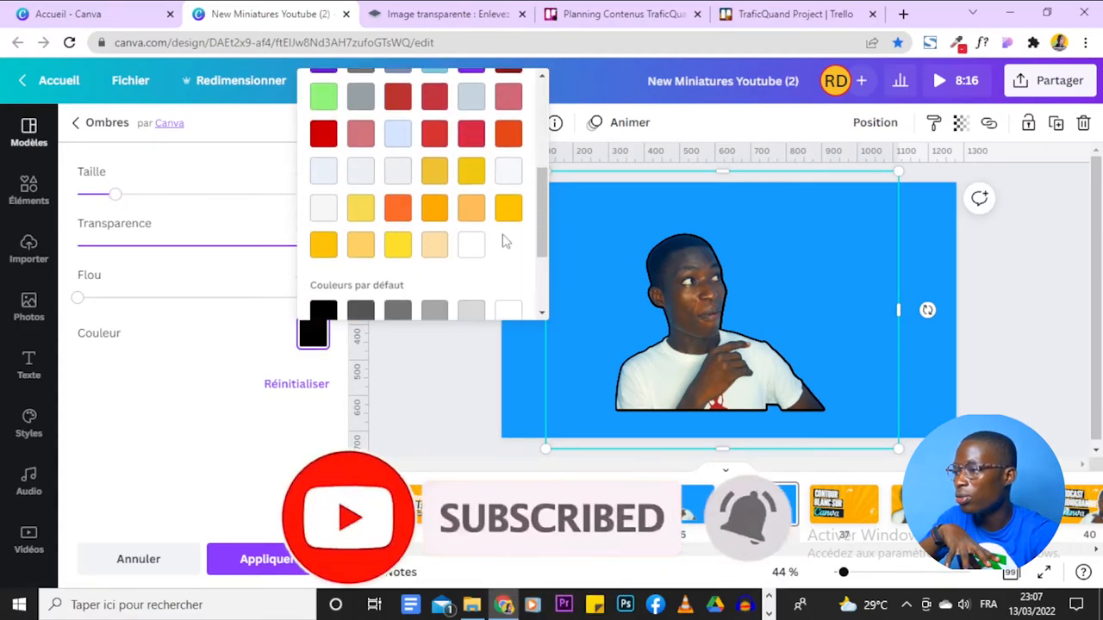
{"action": "left_click", "coordinate": [507, 312]}
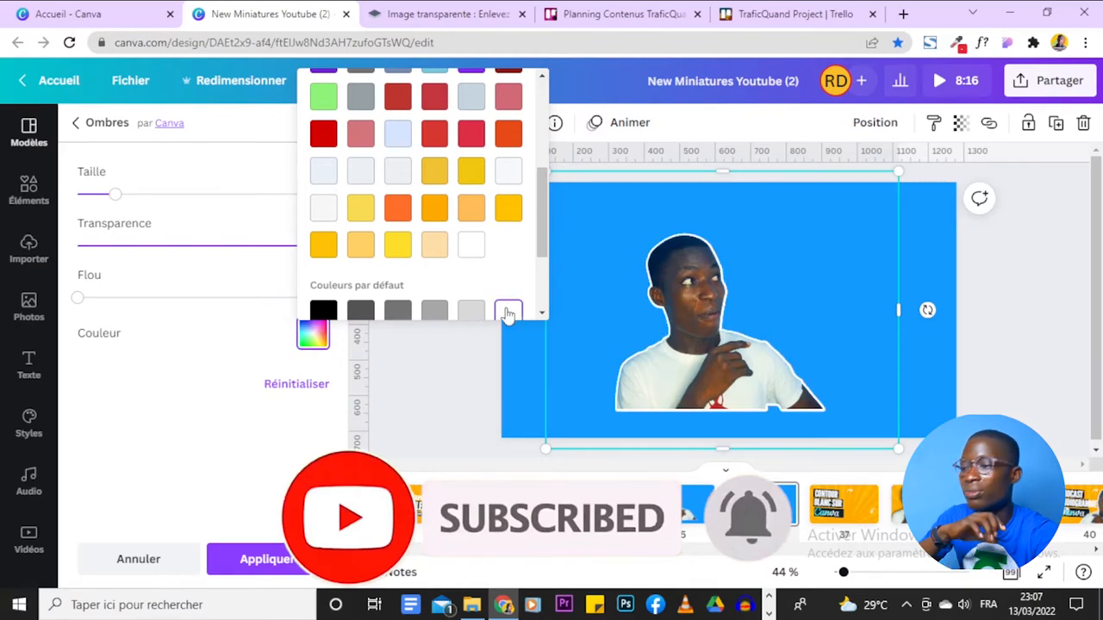
{"action": "left_click", "coordinate": [241, 447]}
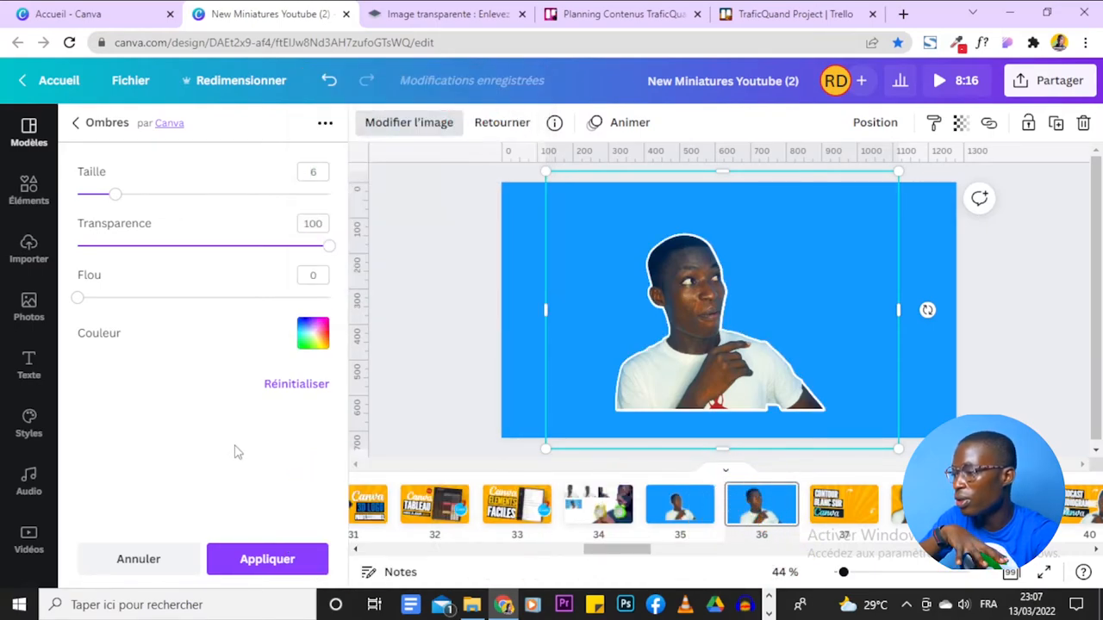
{"action": "left_click", "coordinate": [273, 567]}
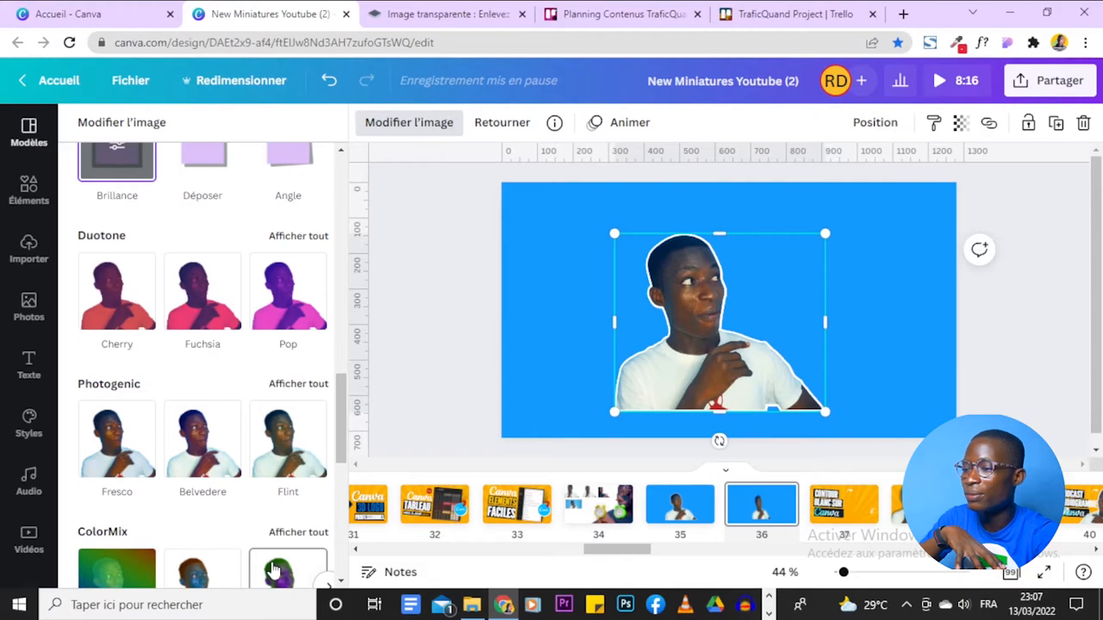
Compare the shadow-outlined portrait on page 36 with the silhouette-outlined version on page 35.
{"action": "left_click", "coordinate": [907, 346]}
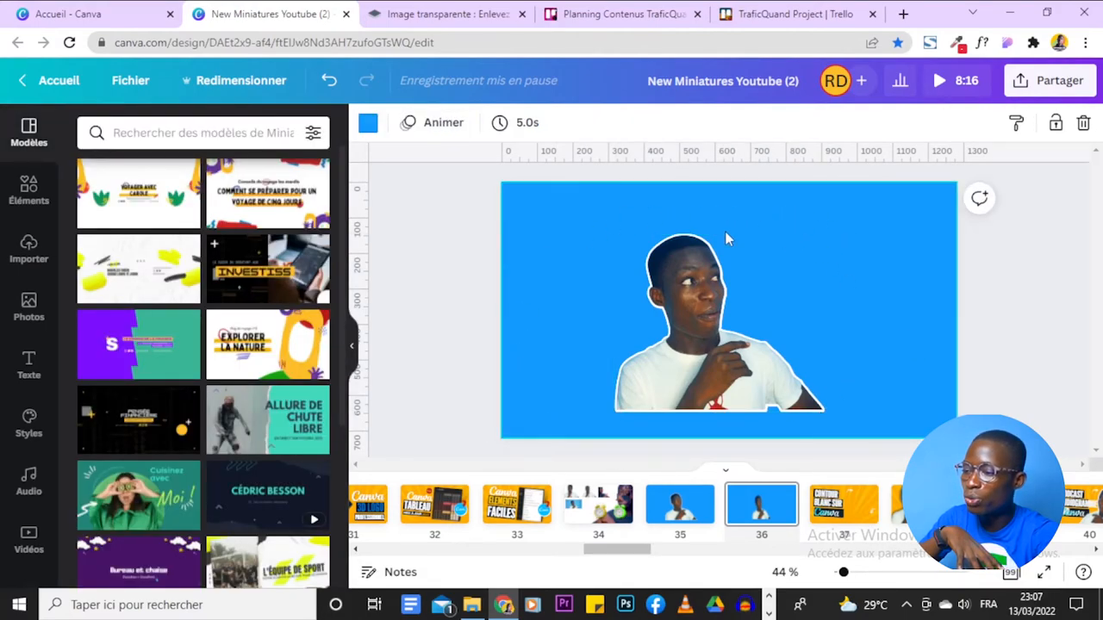
{"action": "left_click", "coordinate": [721, 302]}
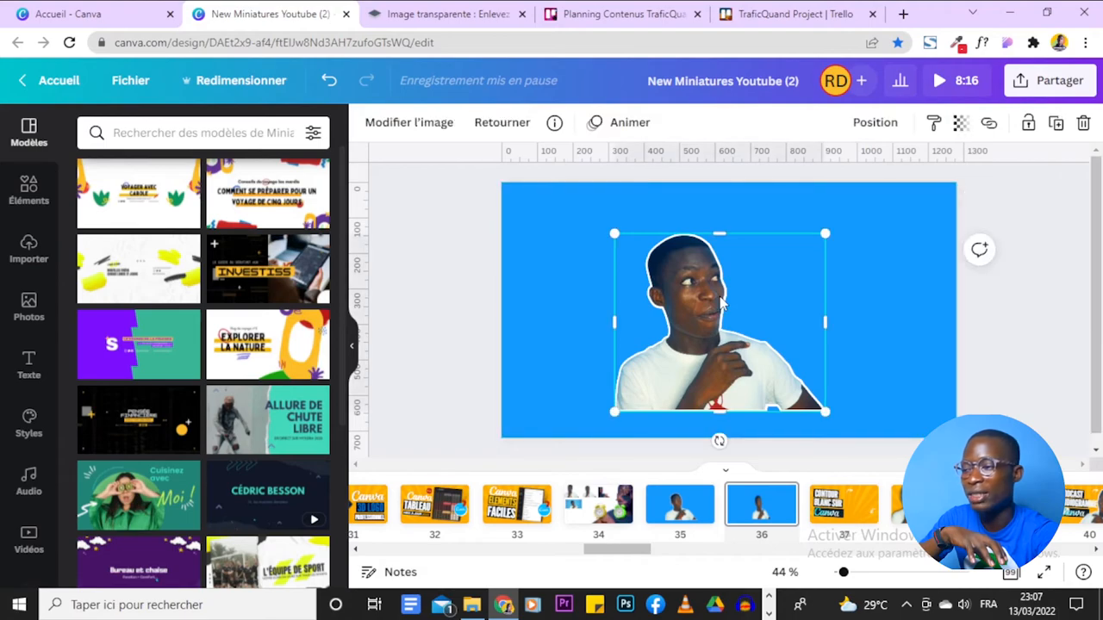
{"action": "left_click", "coordinate": [680, 506]}
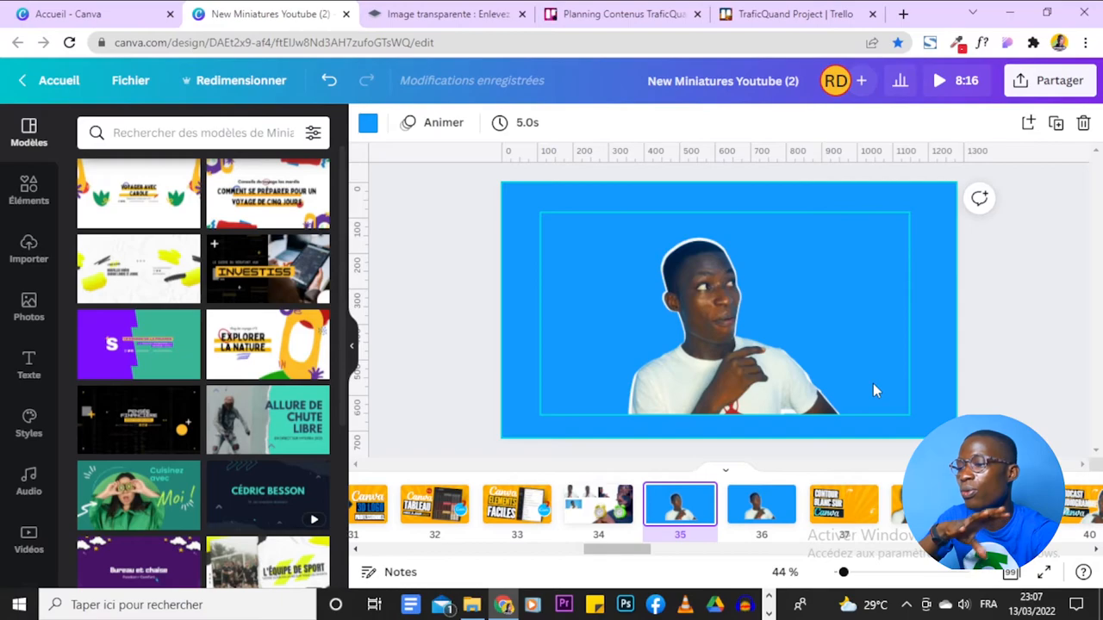
{"action": "left_click", "coordinate": [762, 508]}
{"action": "left_click", "coordinate": [698, 351]}
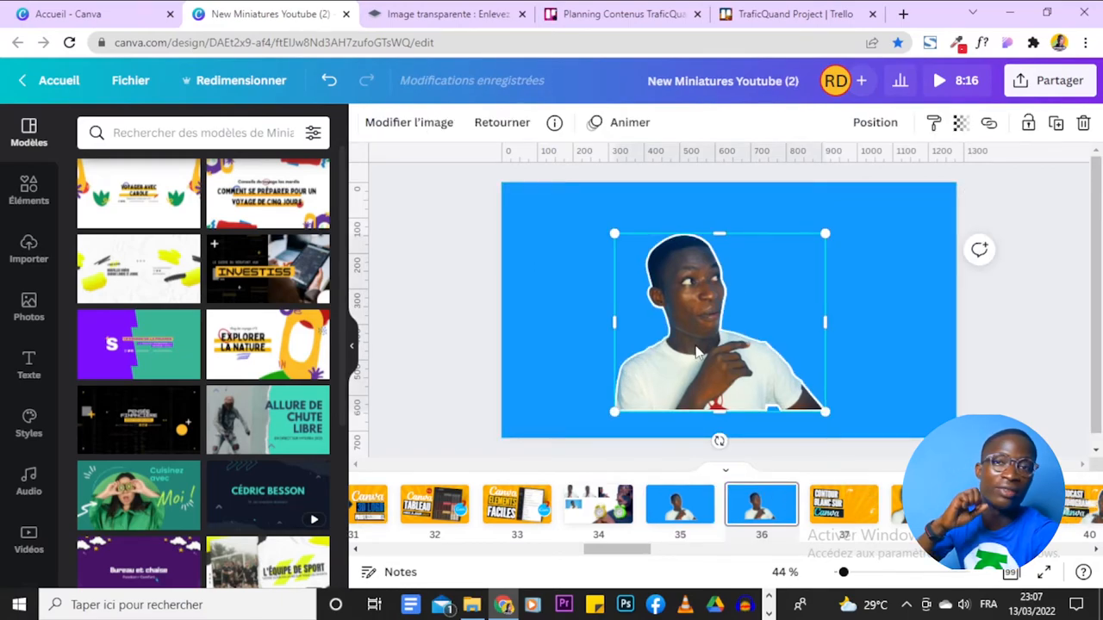